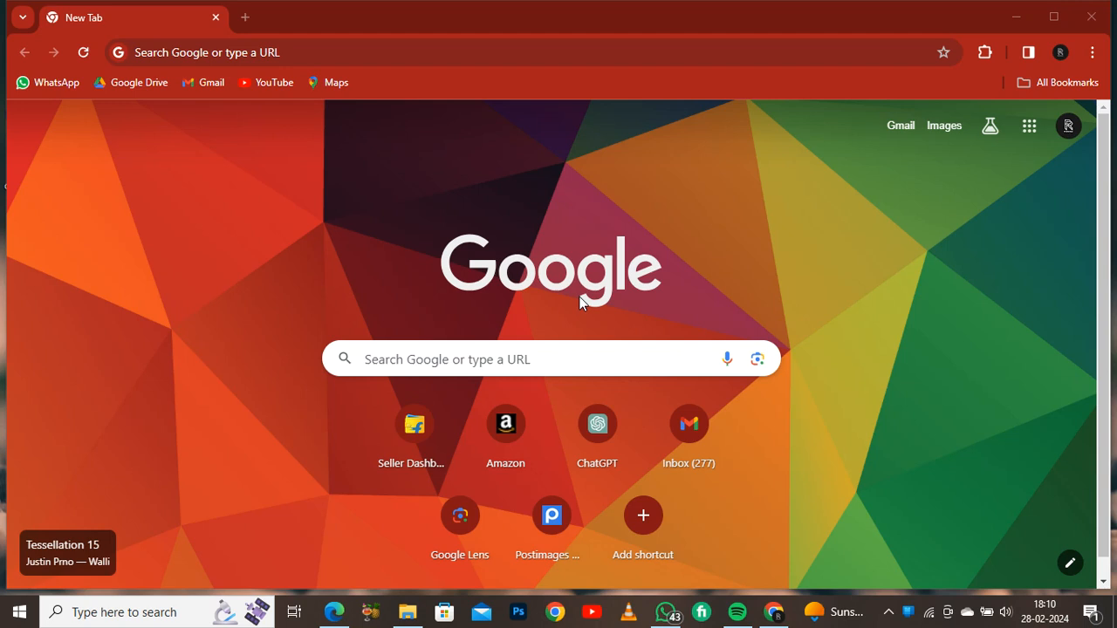
key(super+i)
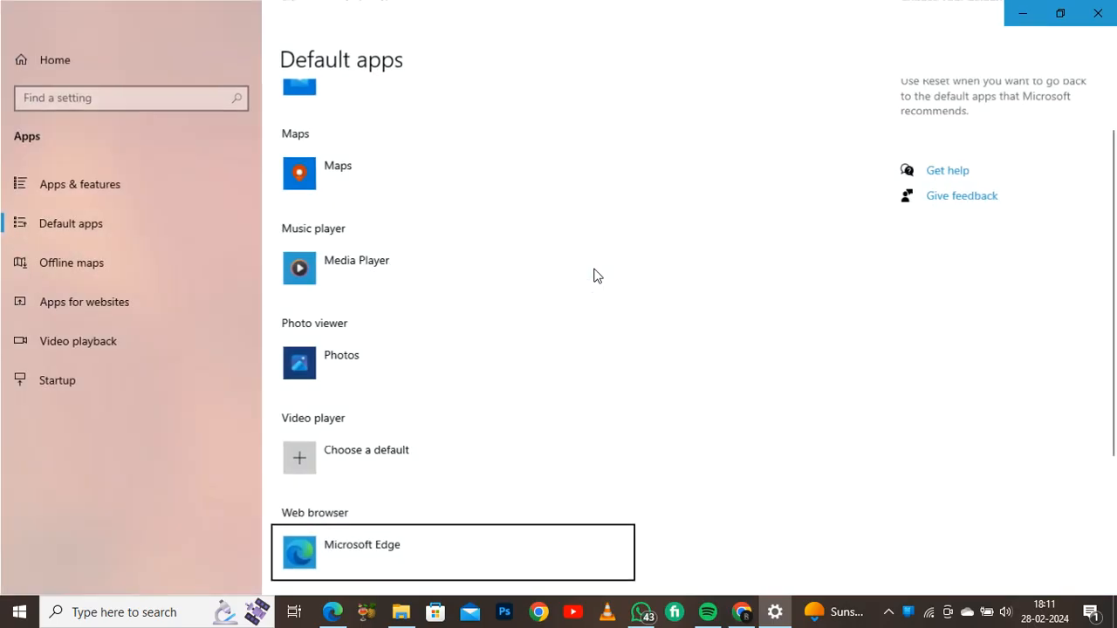
click(1098, 13)
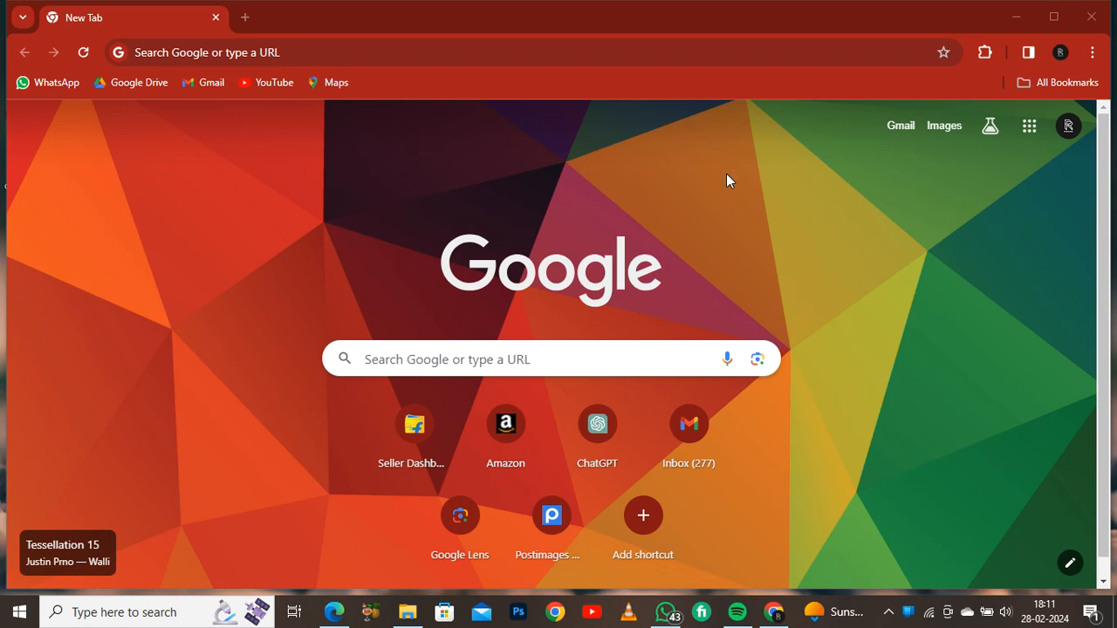
- Open the Seller Dashboard shortcut and log in to Seller Hub with the saved e-mail account
click(417, 431)
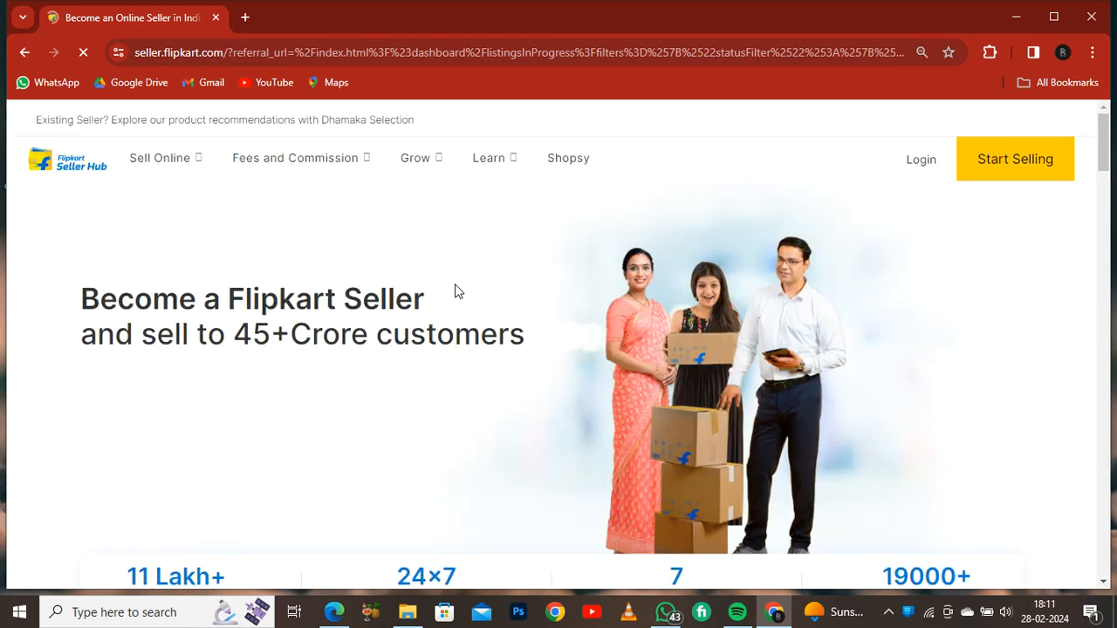
click(920, 164)
click(567, 332)
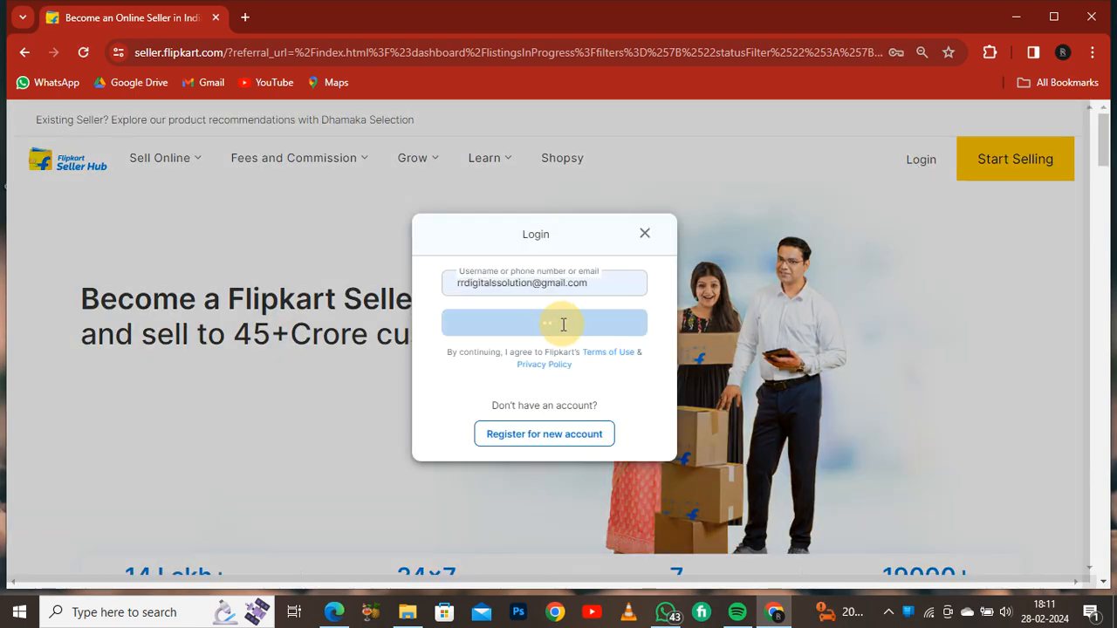
click(535, 369)
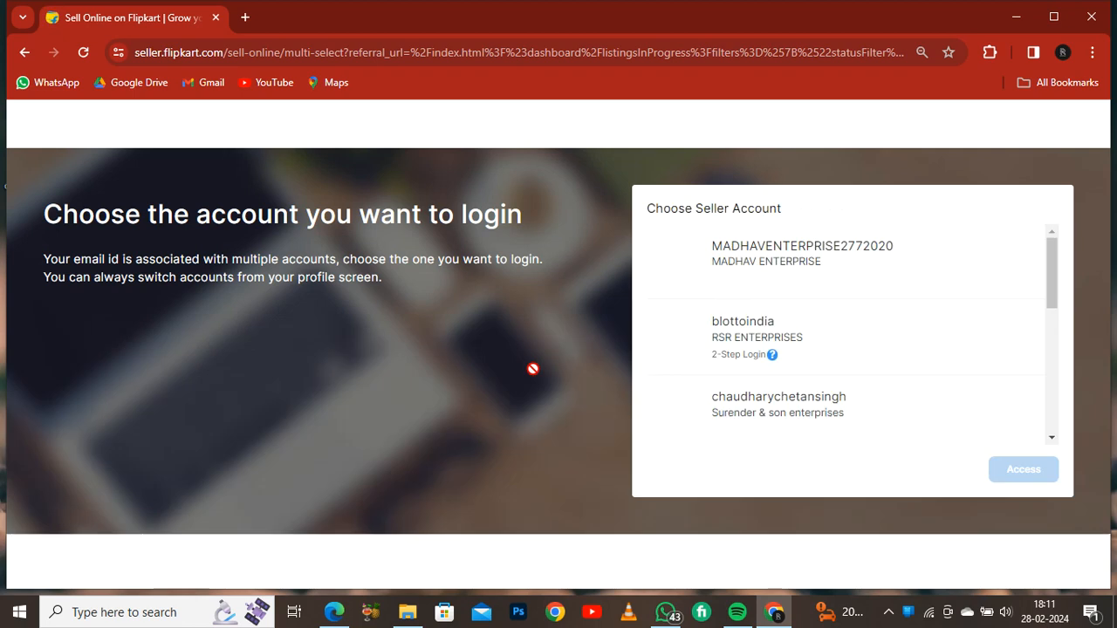
- Select the Rajraiment (POOJA GARMENTS) seller account from the account list
scroll(794, 286, down, 3)
scroll(838, 331, up, 5)
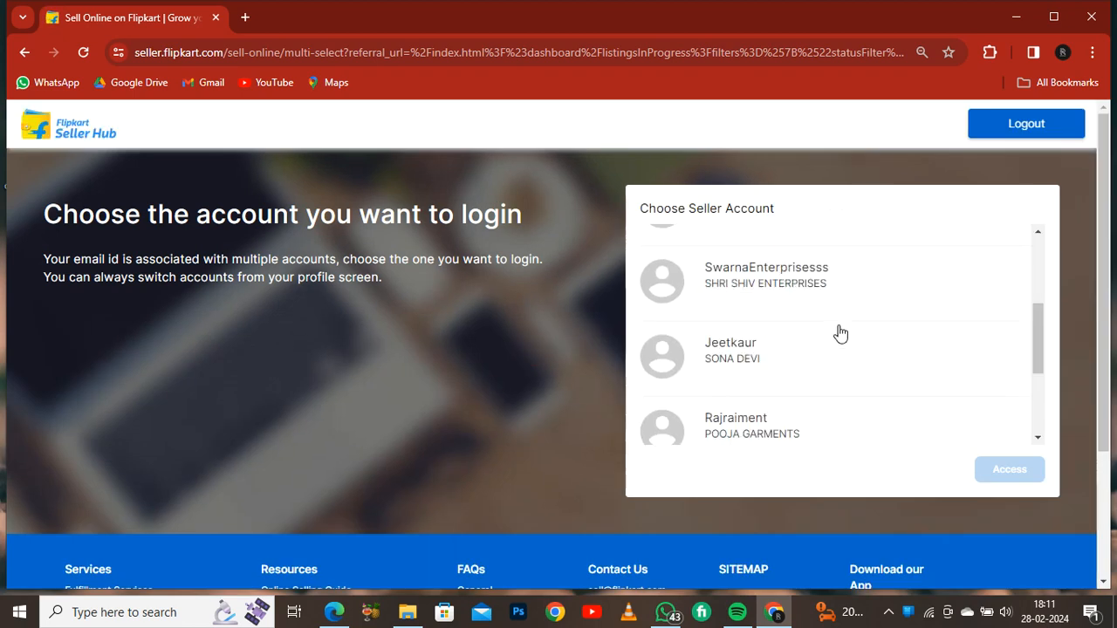
scroll(811, 301, down, 5)
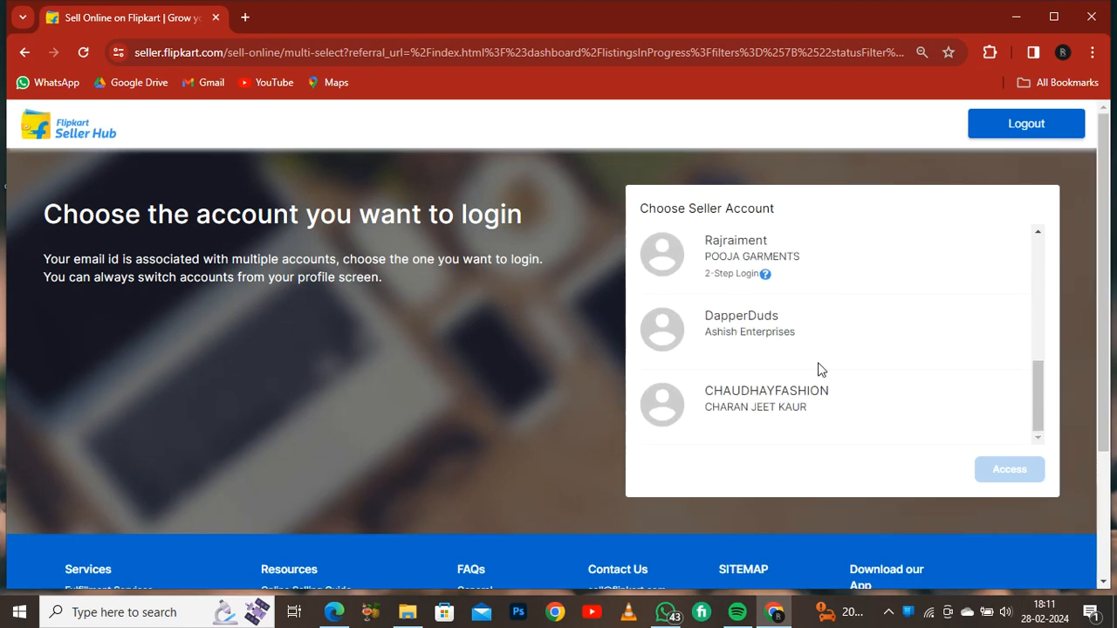
scroll(810, 431, down, 2)
scroll(760, 301, up, 2)
scroll(777, 332, up, 4)
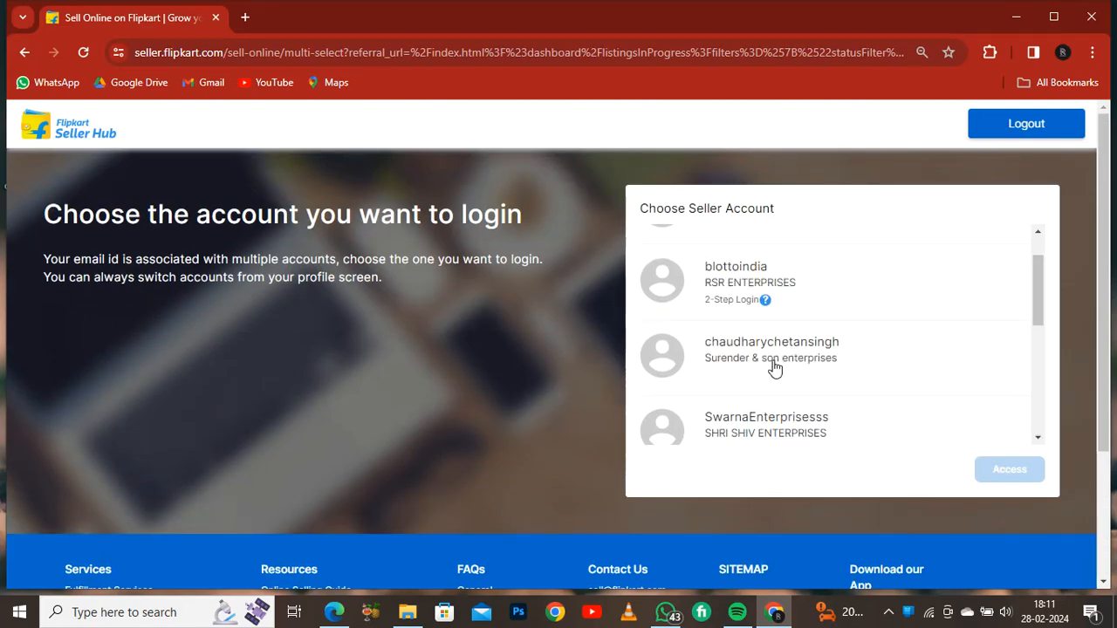
scroll(768, 371, up, 2)
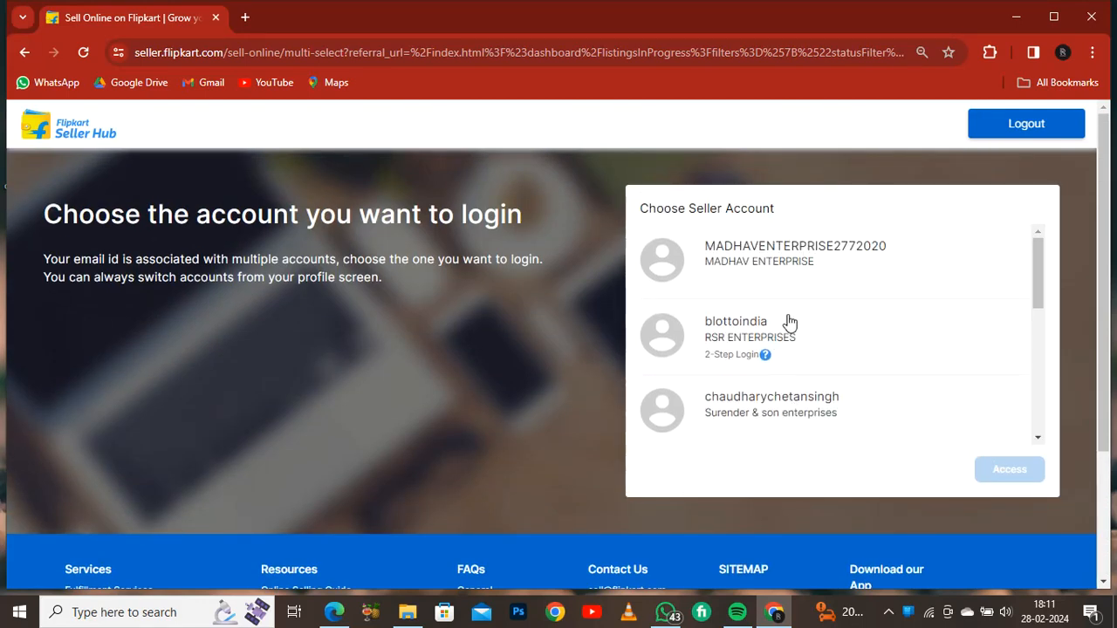
scroll(777, 335, down, 3)
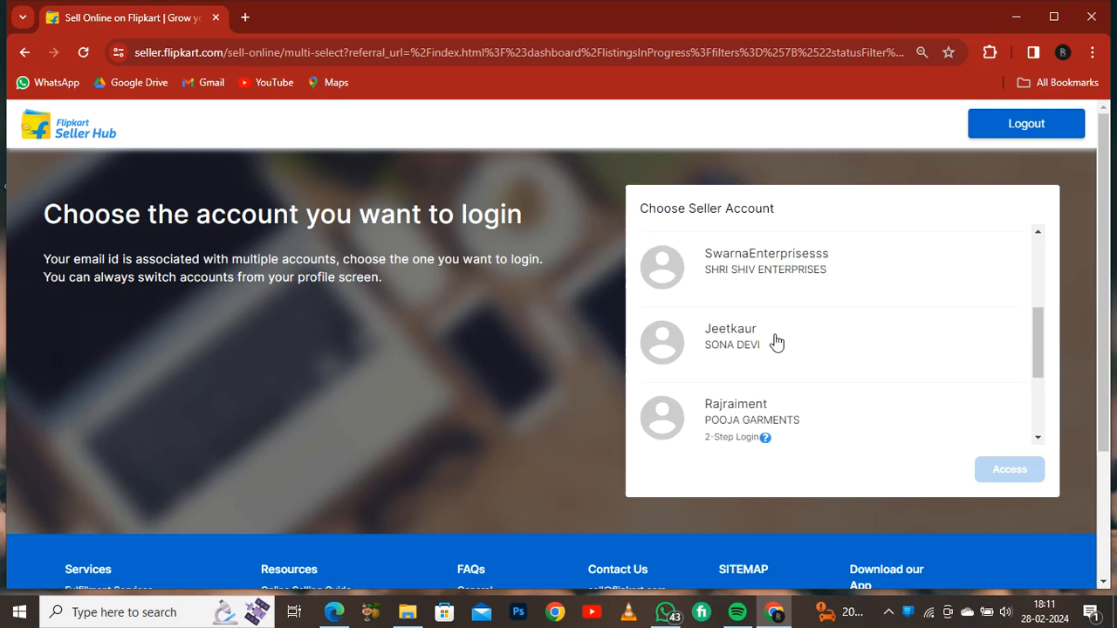
scroll(776, 340, down, 2)
click(785, 311)
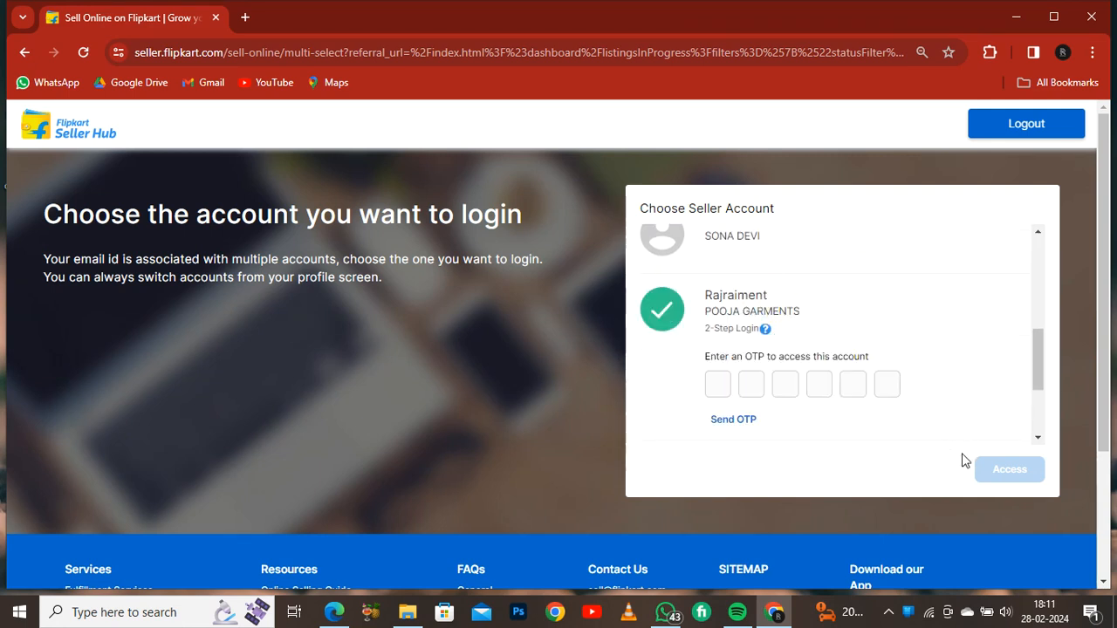
- Send the OTP for this account and open Gmail in a new tab to find the verification e-mail
click(727, 426)
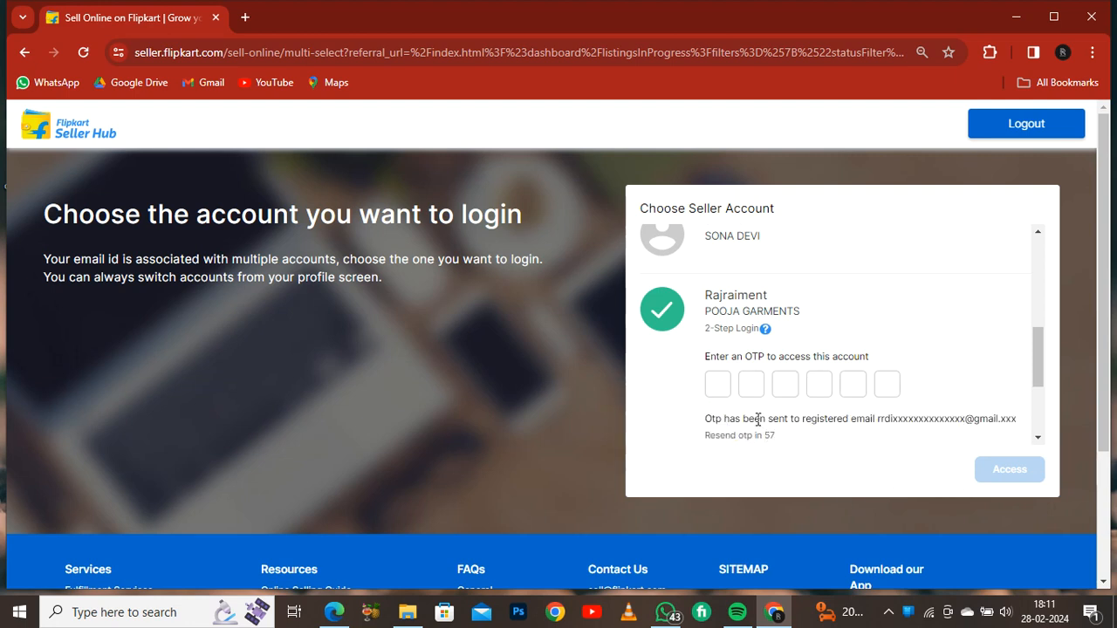
click(244, 18)
click(202, 83)
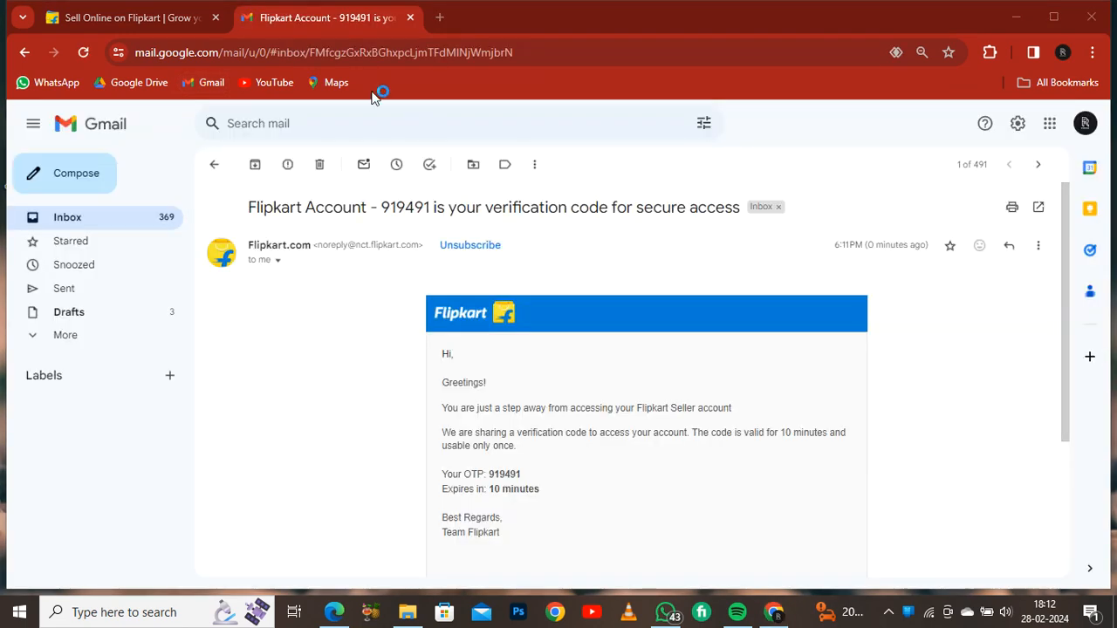
- Try to paste the verification code into the OTP field
click(122, 19)
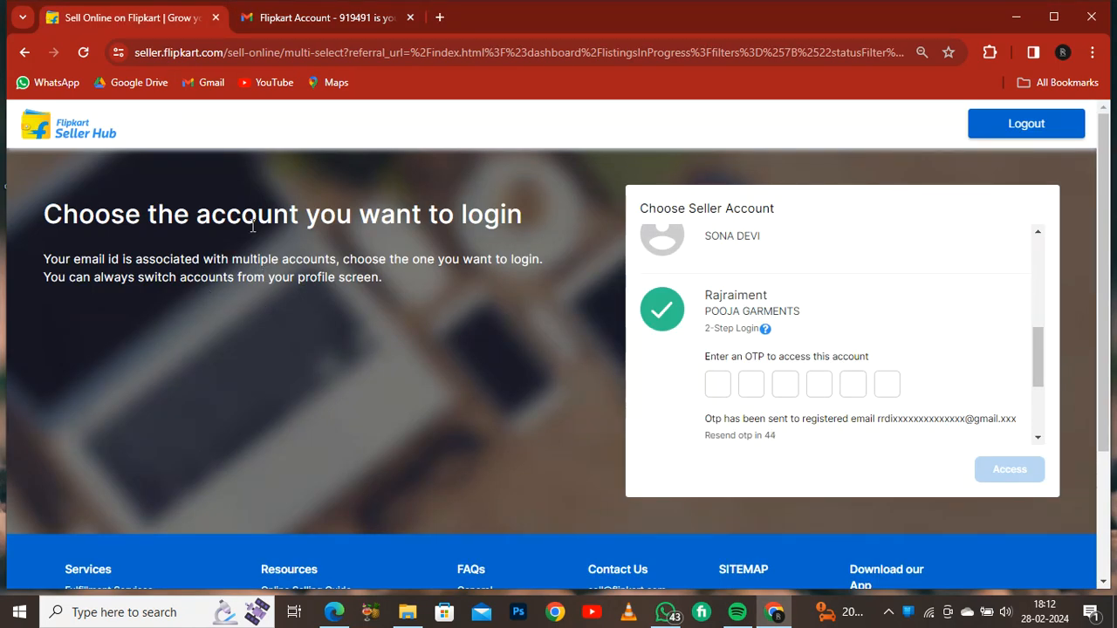
click(717, 384)
right_click(717, 384)
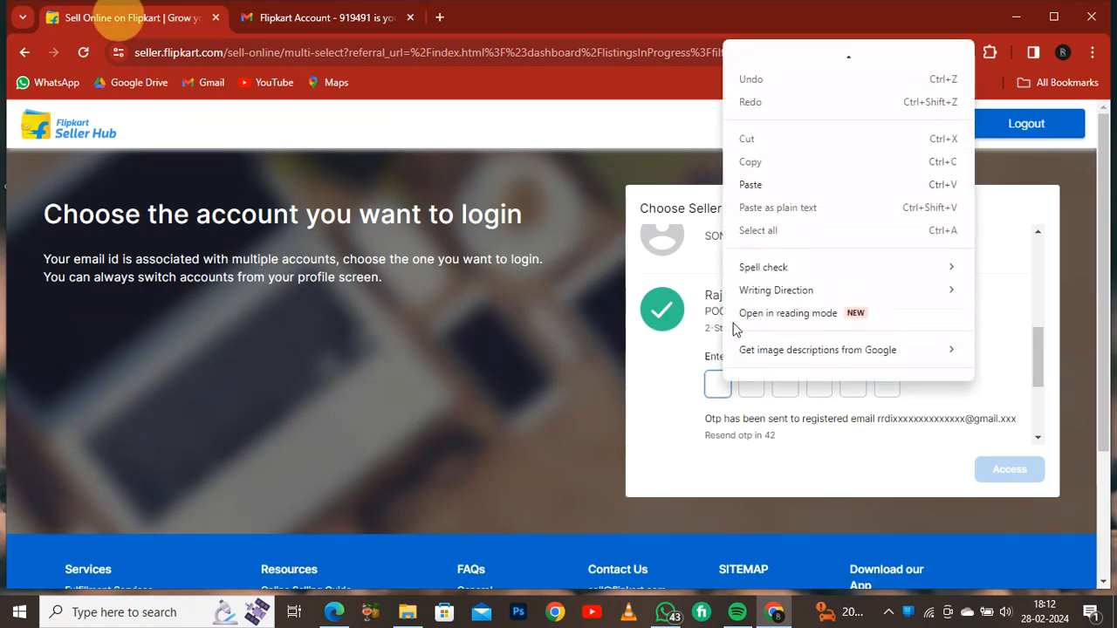
click(779, 186)
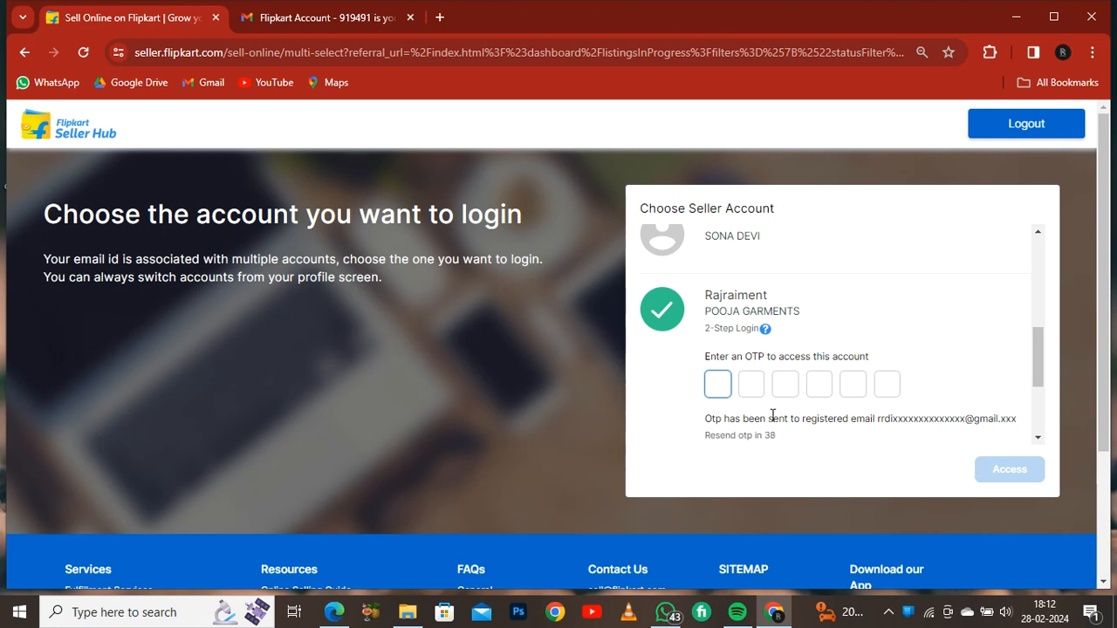
right_click(721, 387)
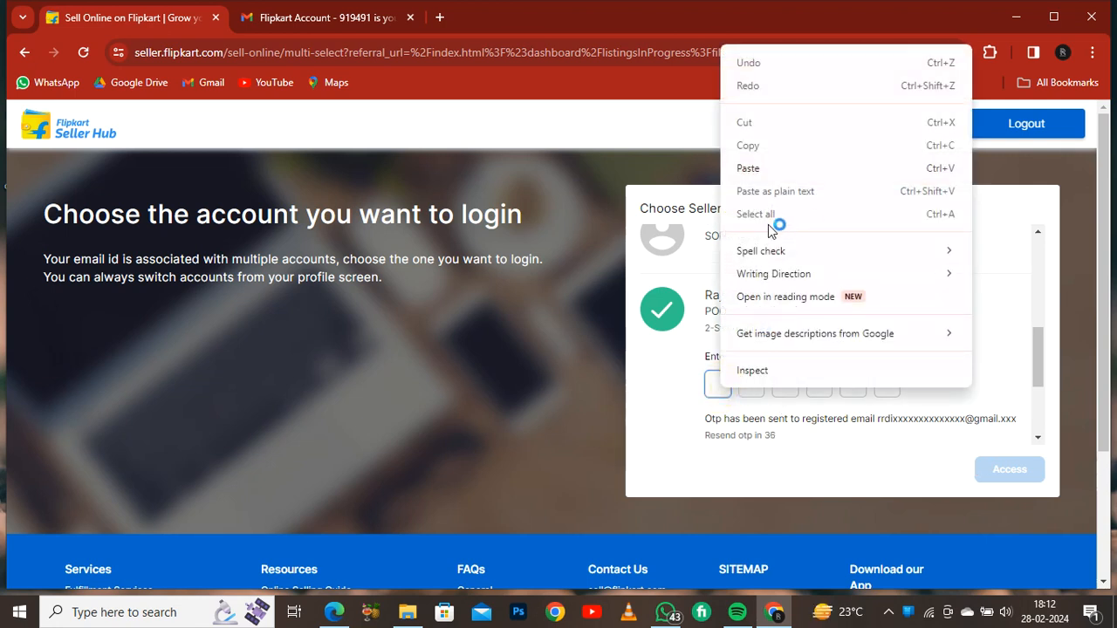
click(766, 167)
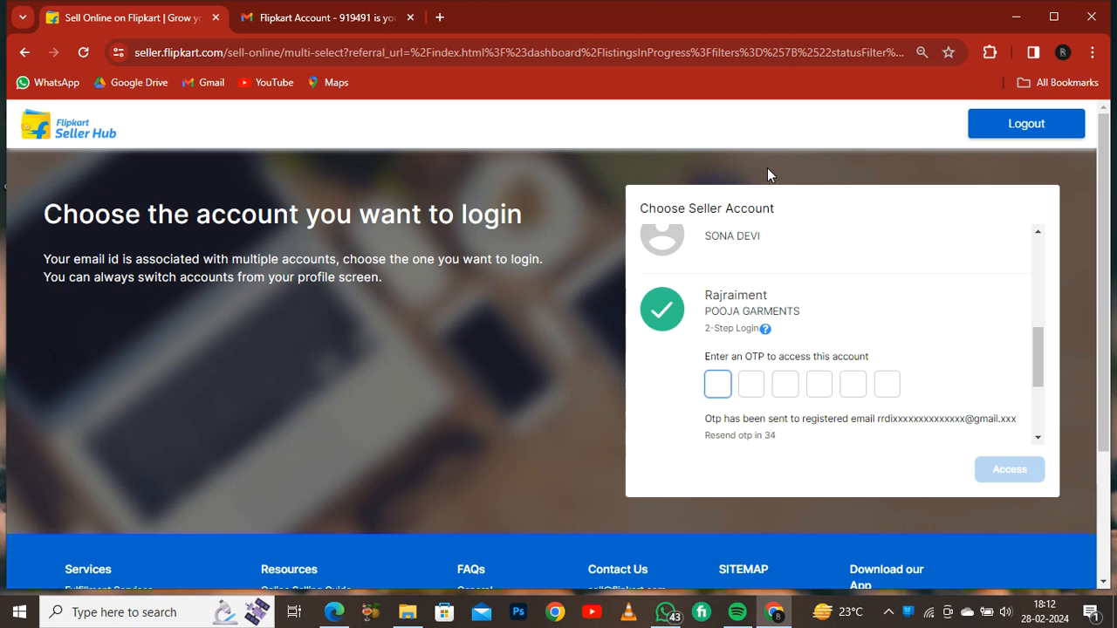
- Copy the verification code from the Flipkart e-mail in Gmail
click(337, 17)
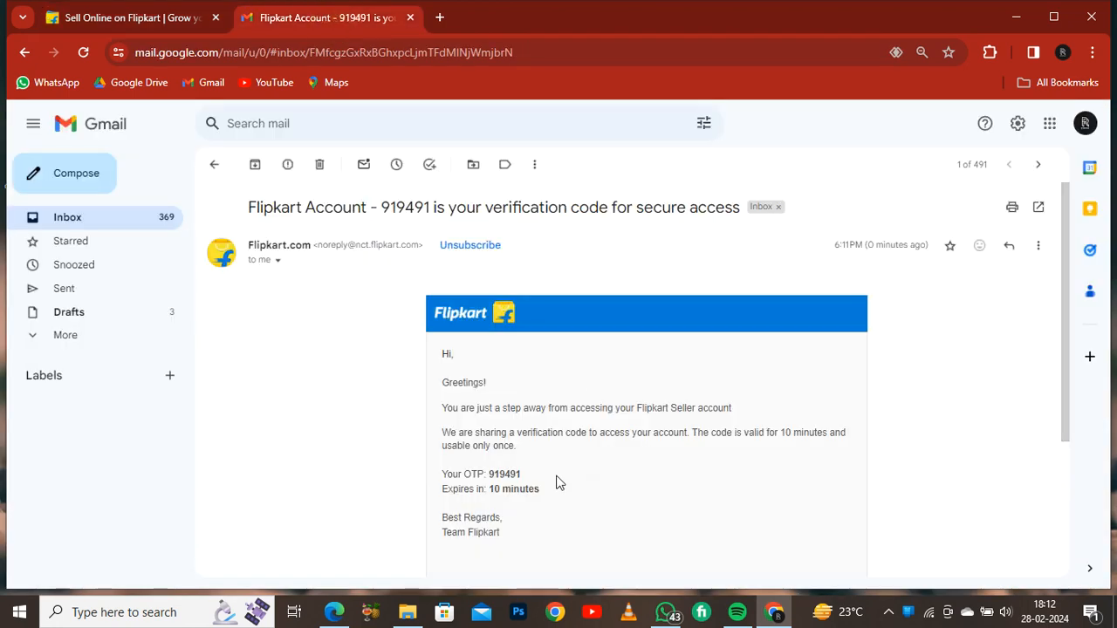
double_click(518, 476)
right_click(518, 476)
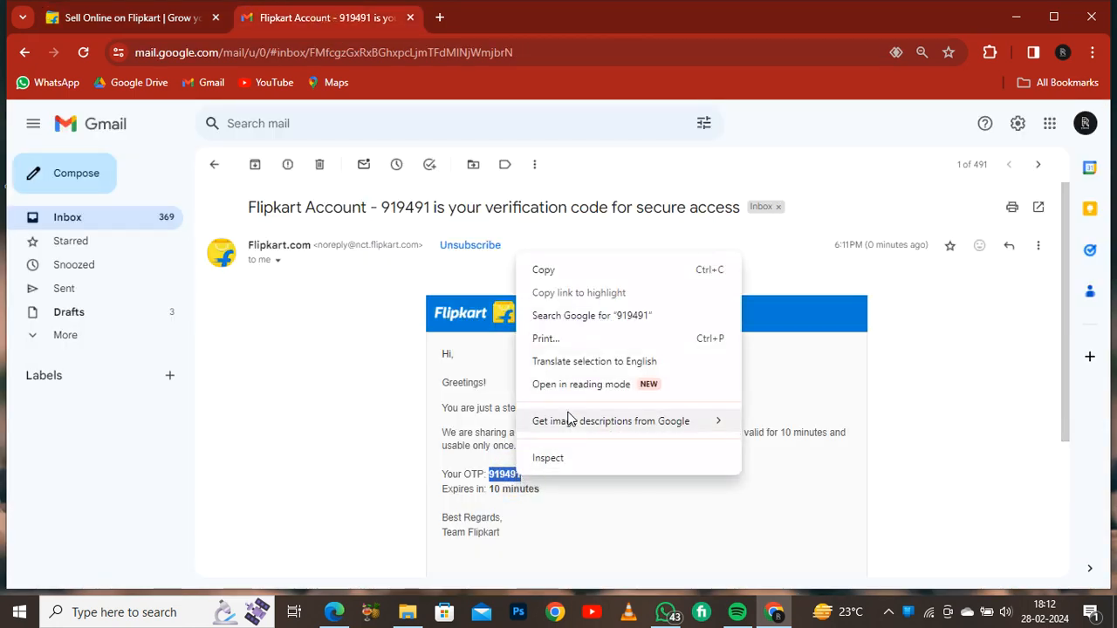
click(579, 269)
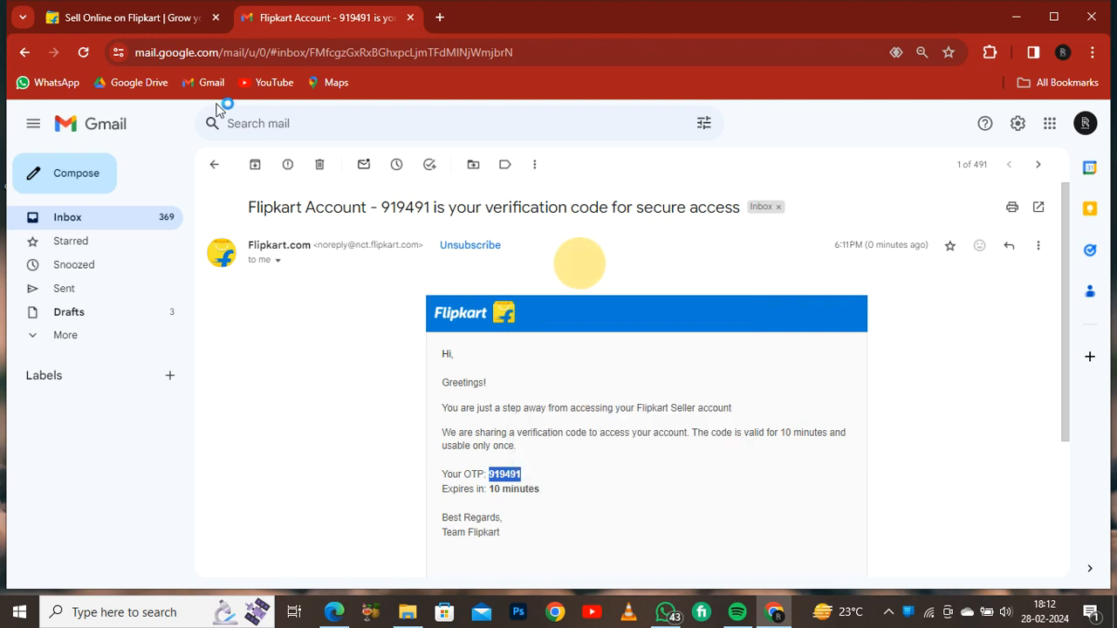
- Paste the verification code into the OTP field and access the seller account
click(177, 26)
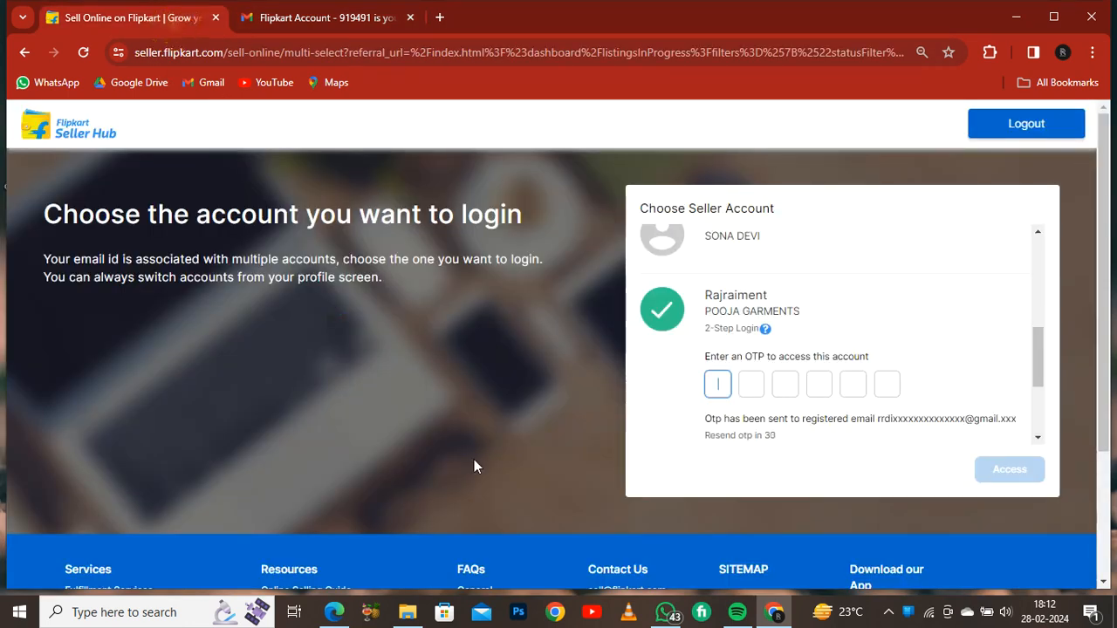
right_click(722, 383)
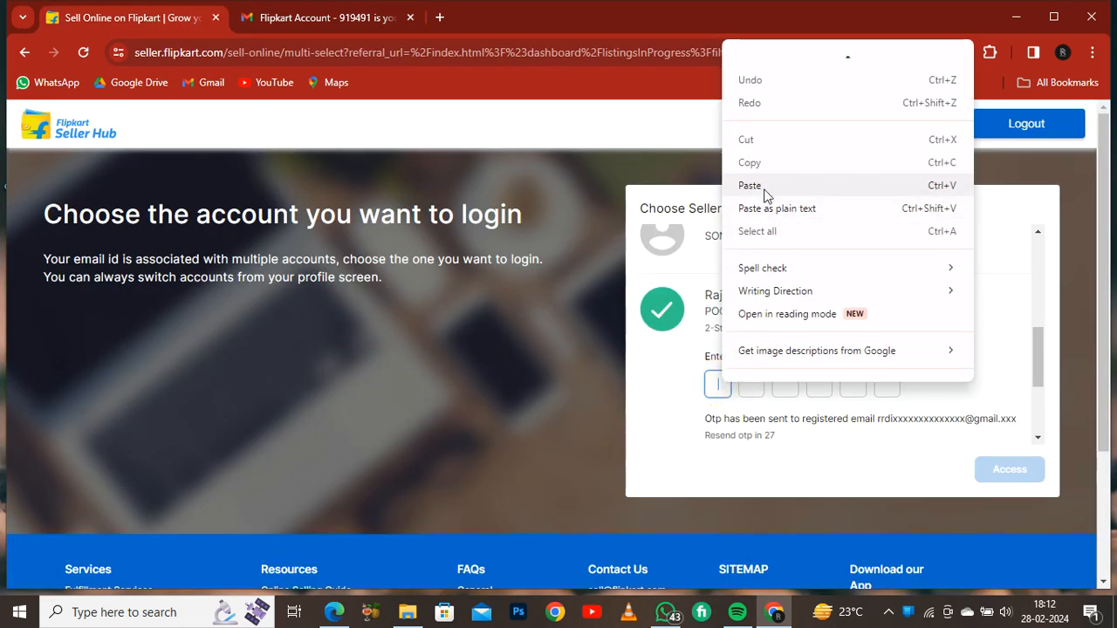
click(765, 189)
click(1007, 476)
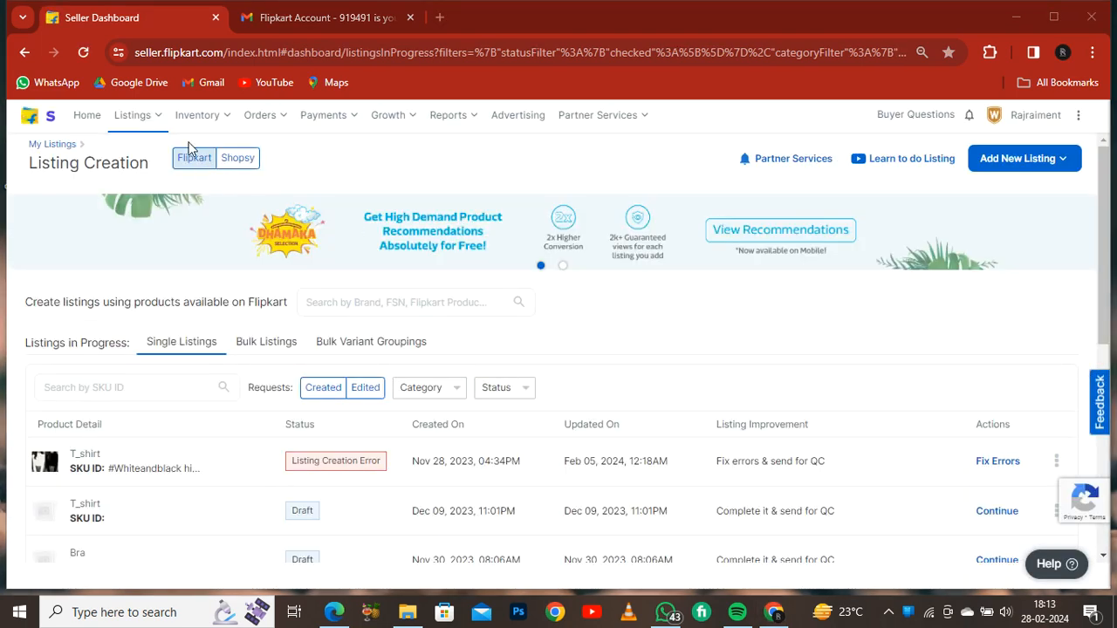
- Open My Listings from the Listings section
mouse_move(175, 137)
mouse_move(145, 125)
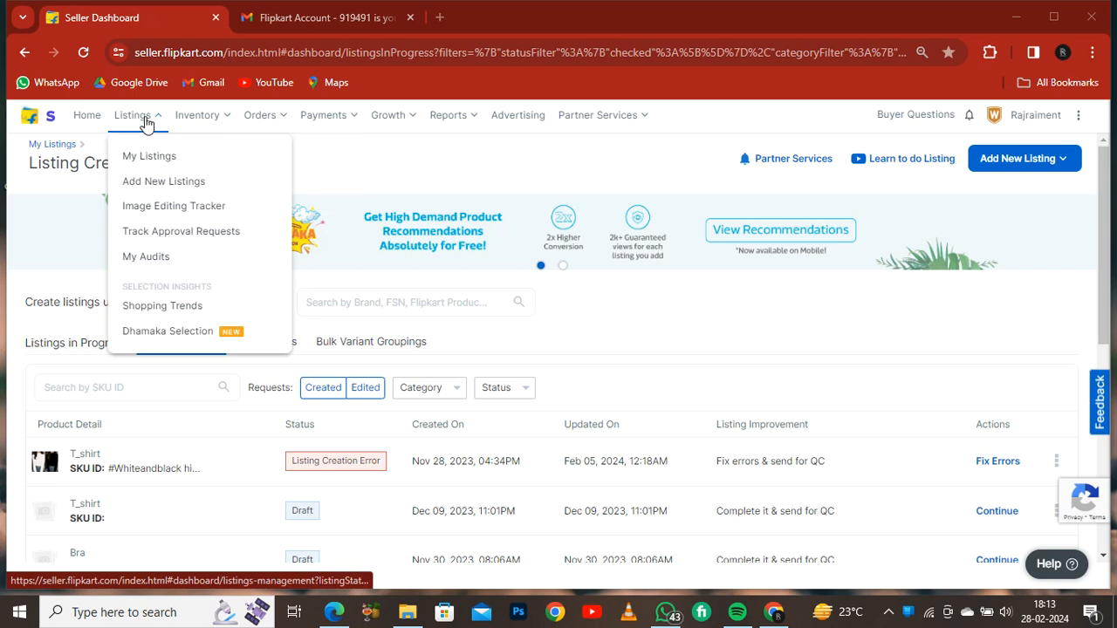
click(160, 166)
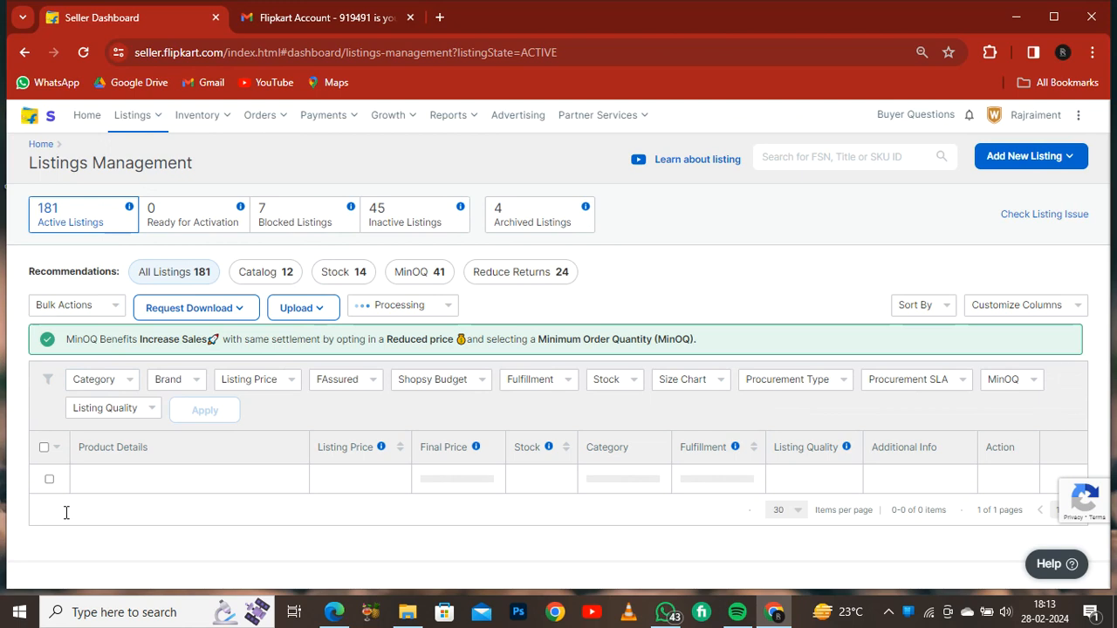
- Browse the active listings and go to the next page of the list
scroll(170, 419, down, 3)
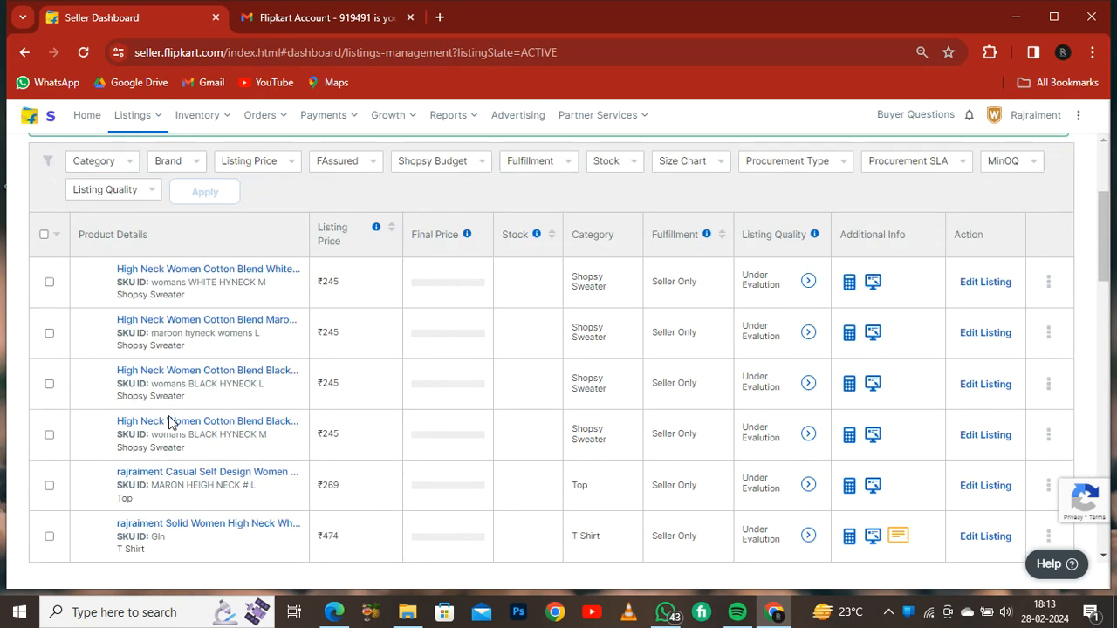
scroll(200, 378, down, 12)
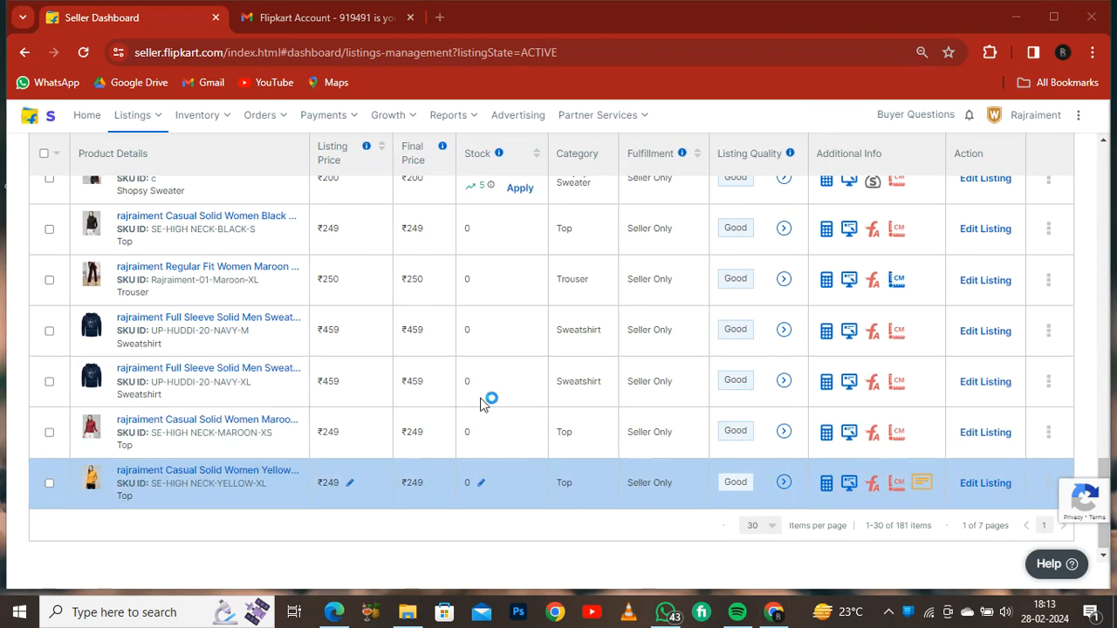
scroll(484, 403, up, 8)
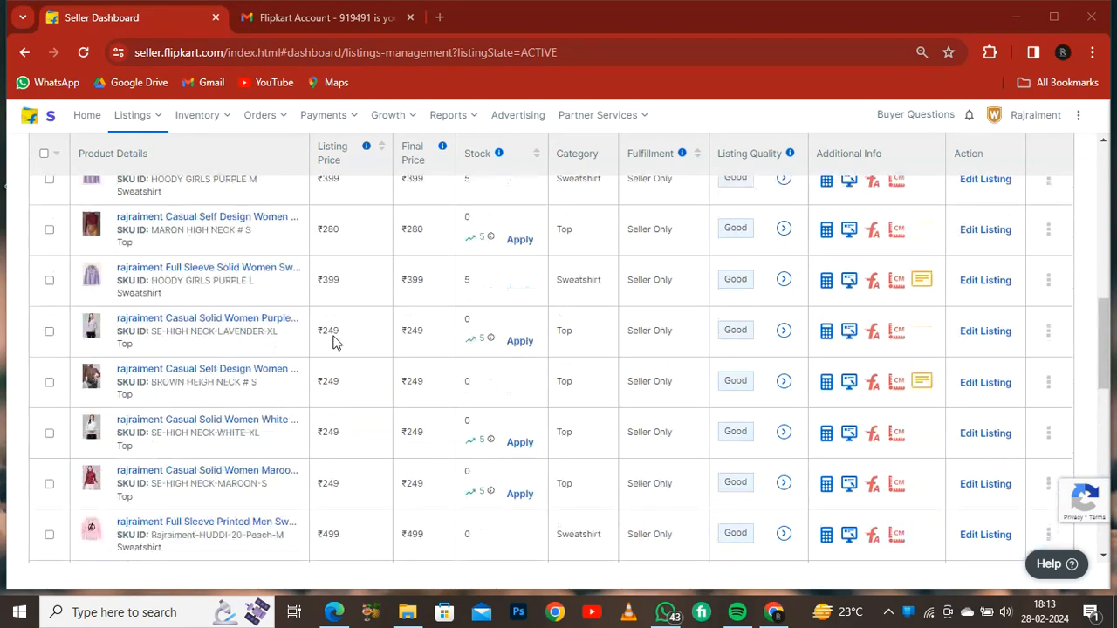
scroll(489, 384, down, 8)
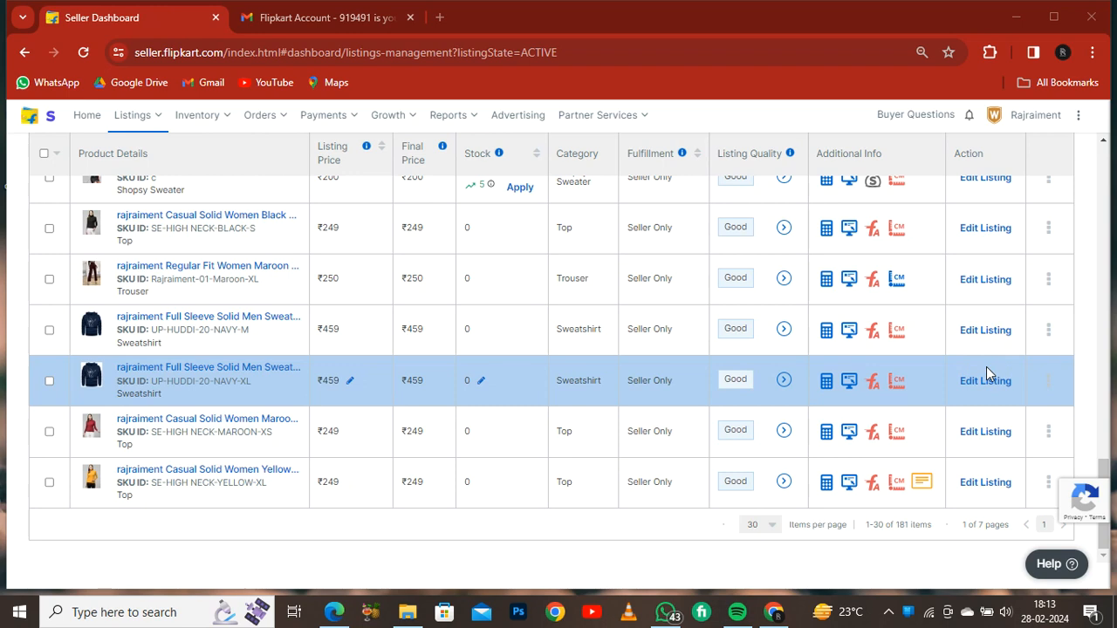
click(1061, 525)
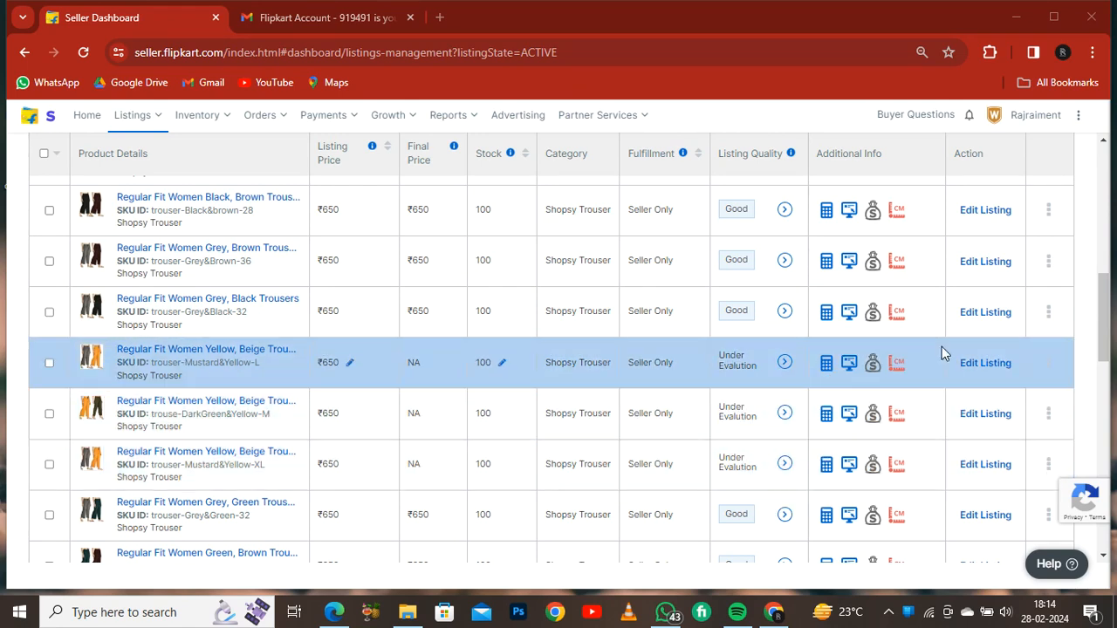
- Open the edit panel of the yellow-beige trousers listing (trouser-Mustard&Yellow-L) and close it
click(988, 367)
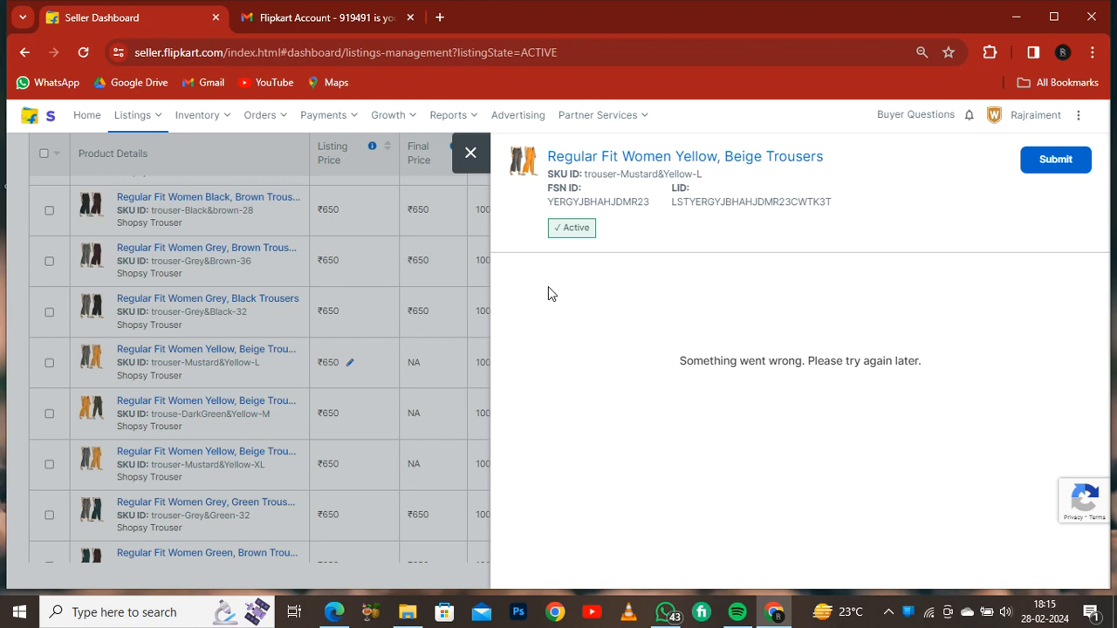
click(470, 153)
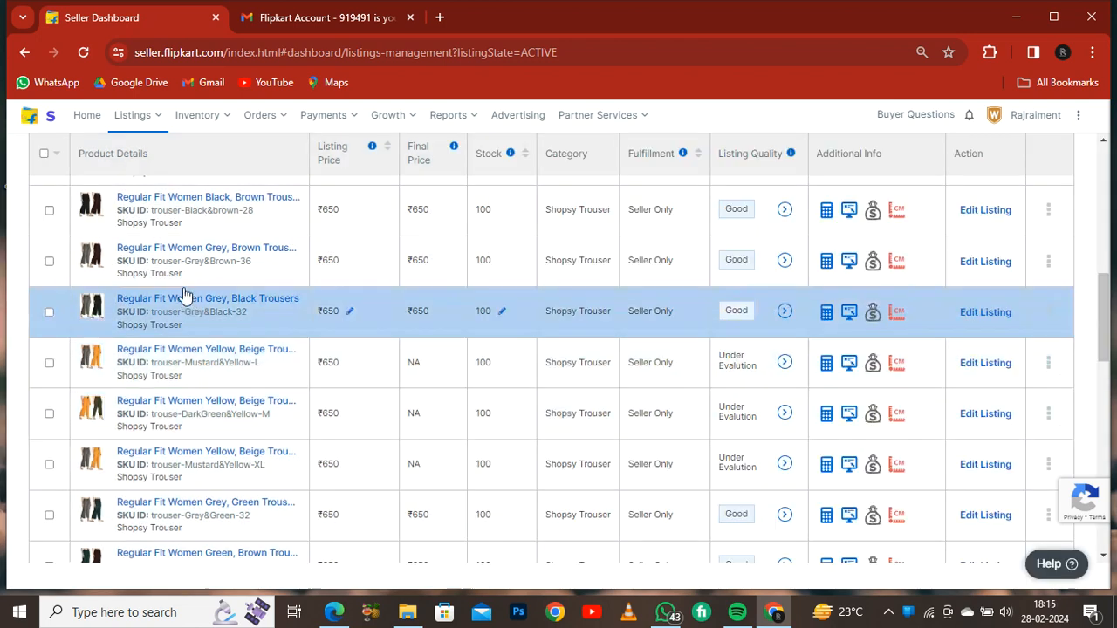
- Open the edit panel of the Grey, Brown Trousers listing (trouser-Grey&Brown-36) and scroll through its listing, inventory and manufacturing details
click(984, 264)
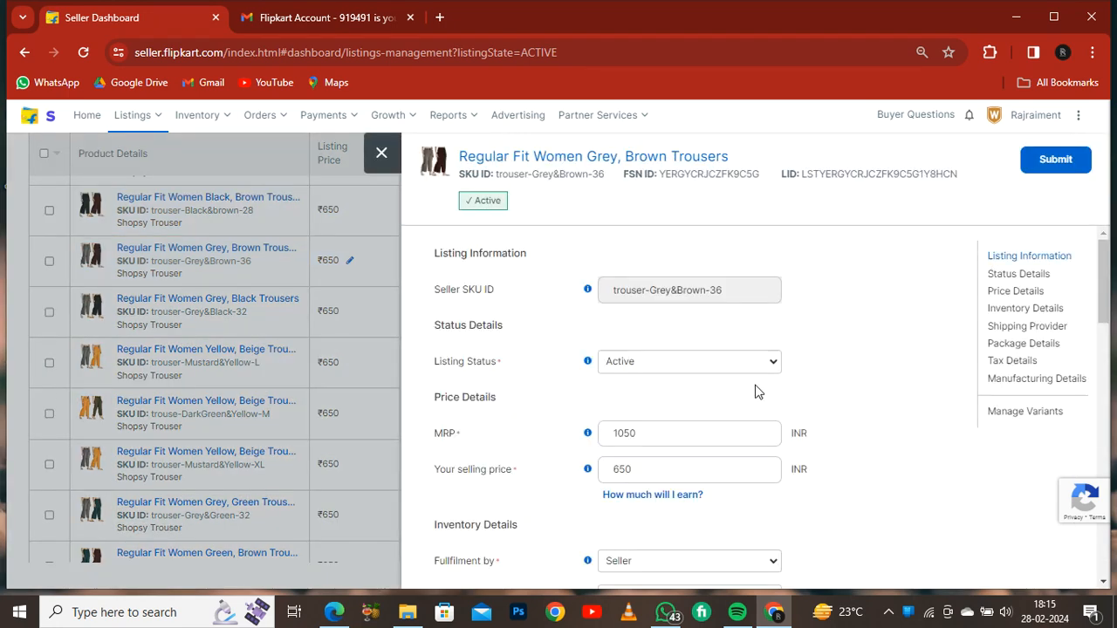
scroll(673, 331, down, 4)
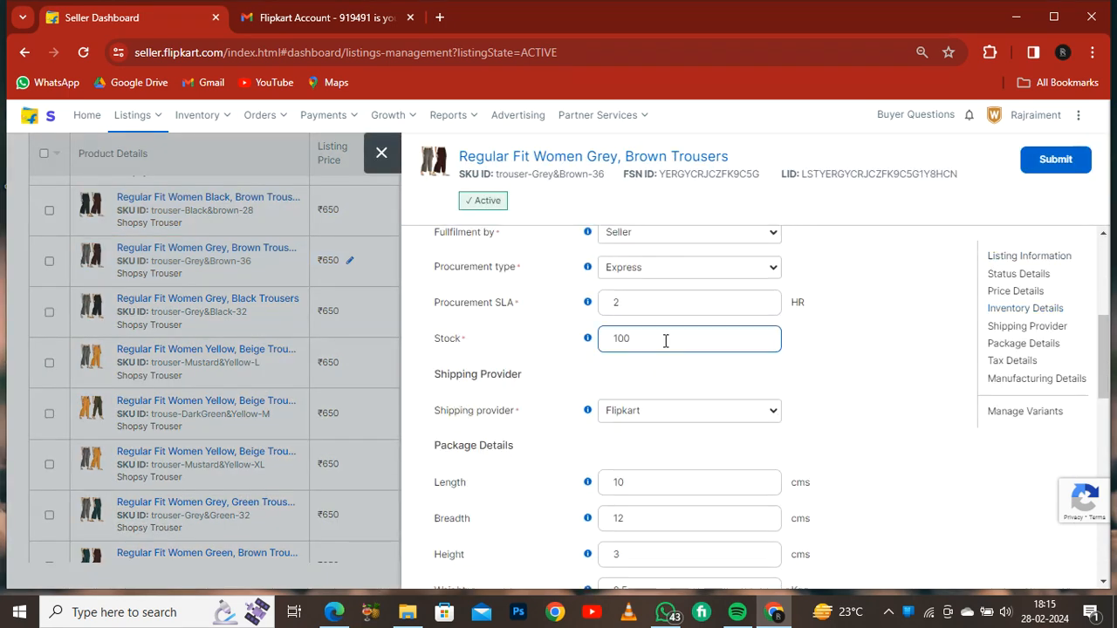
scroll(665, 340, down, 10)
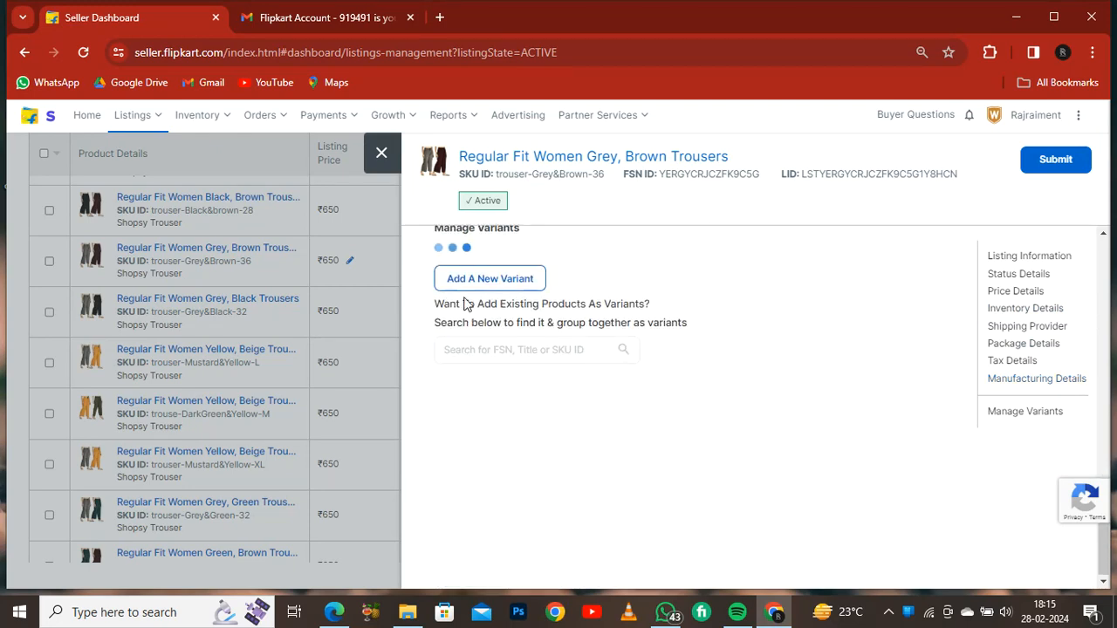
scroll(598, 324, down, 3)
scroll(598, 326, up, 5)
scroll(598, 346, down, 5)
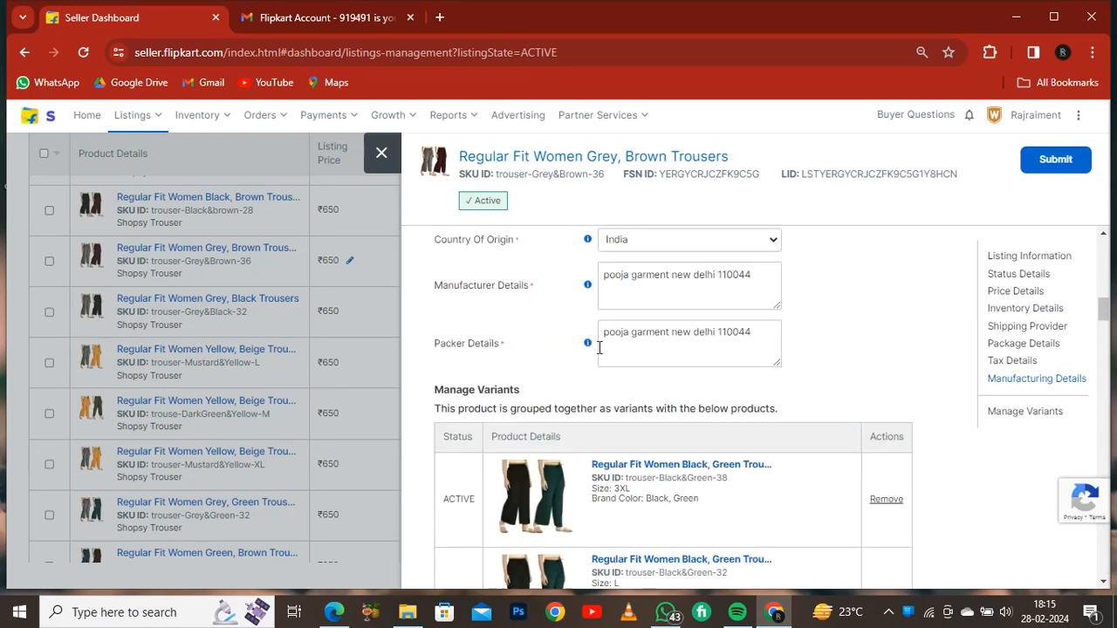
- Examine the product variants grouped with this listing under Manage Variants
scroll(550, 354, up, 4)
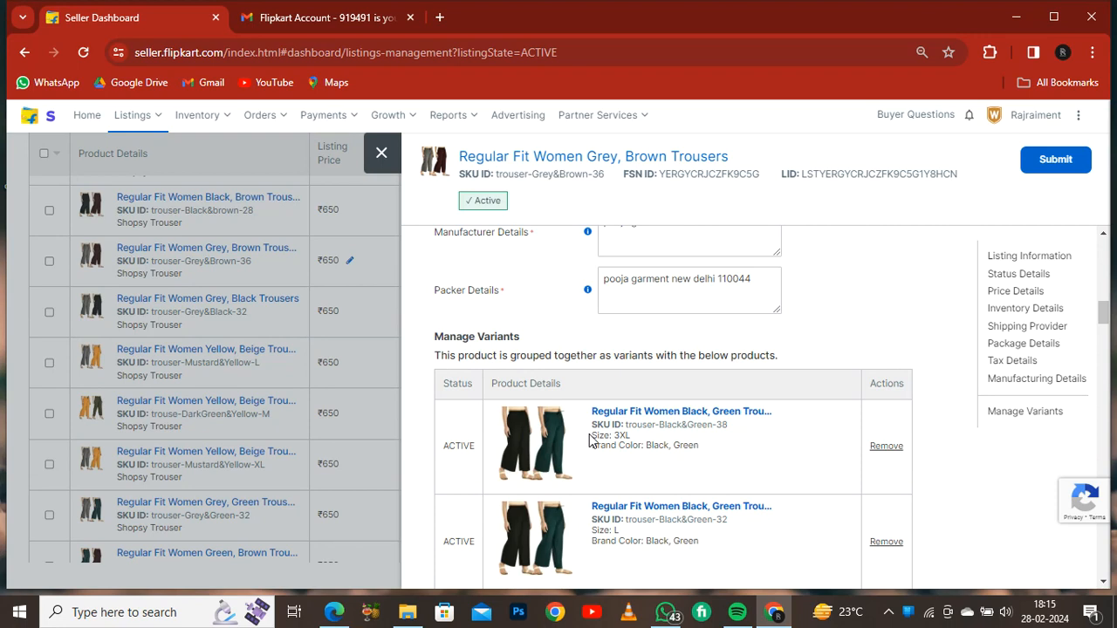
scroll(589, 441, down, 3)
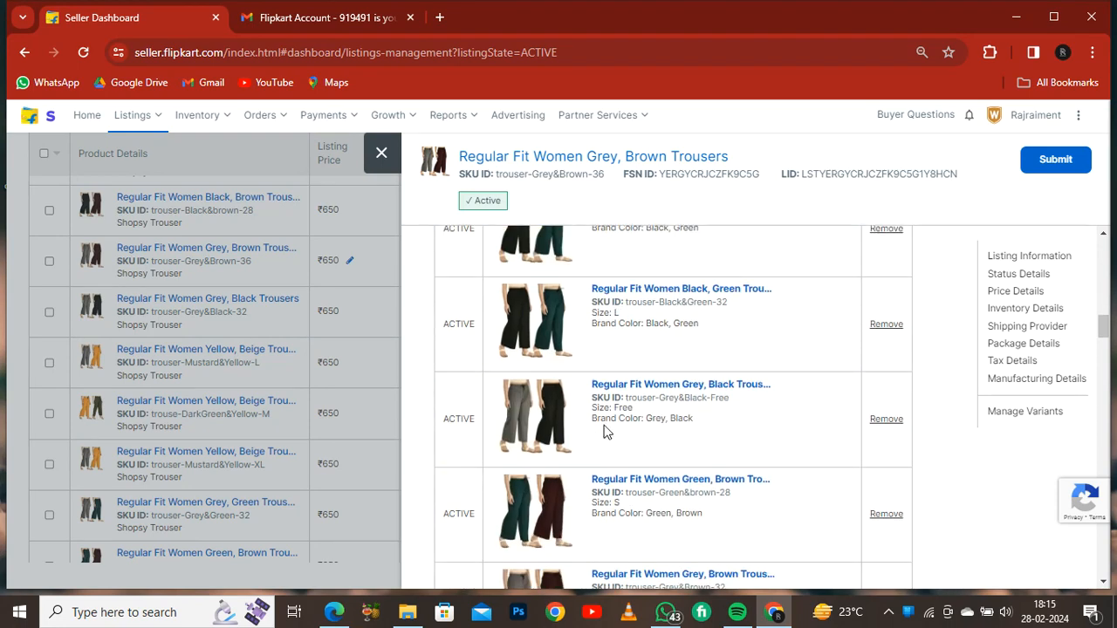
scroll(562, 410, down, 5)
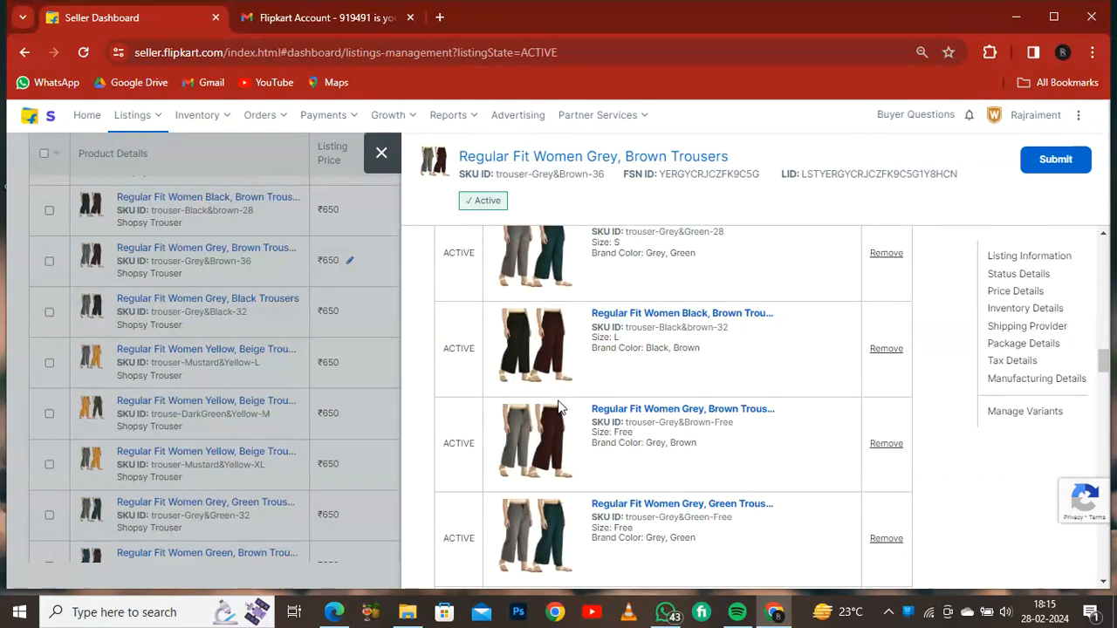
scroll(560, 408, down, 4)
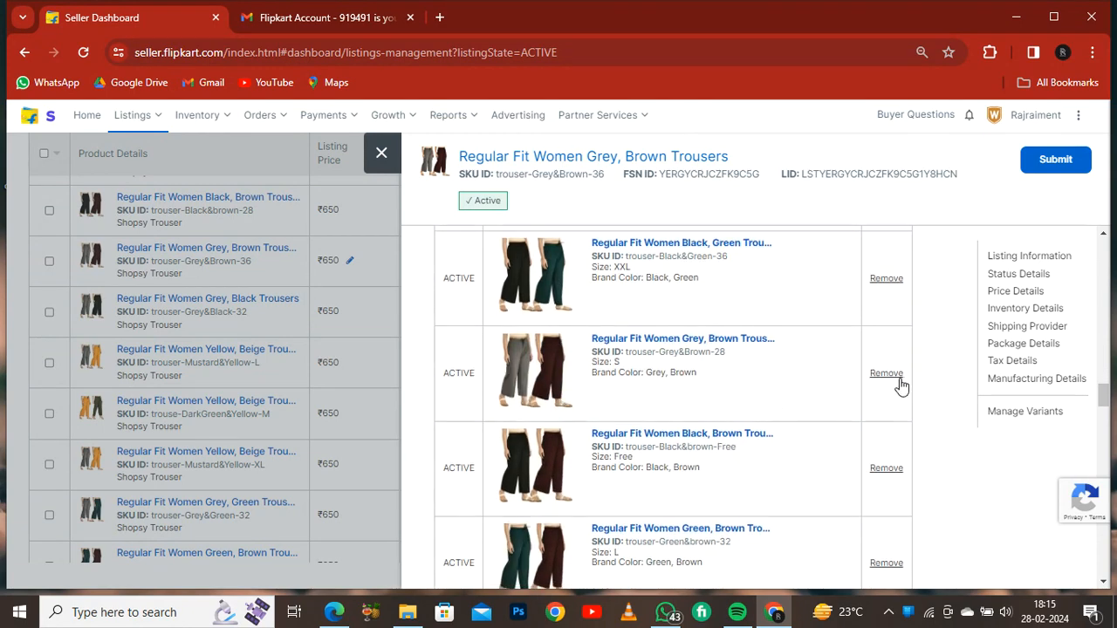
scroll(722, 369, down, 5)
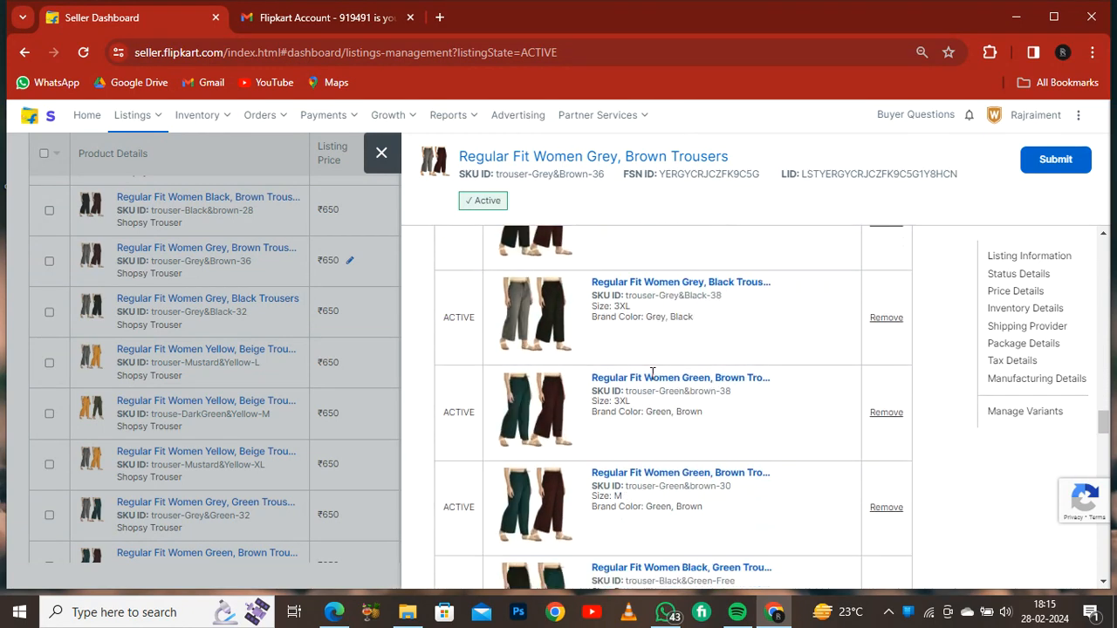
scroll(623, 394, down, 5)
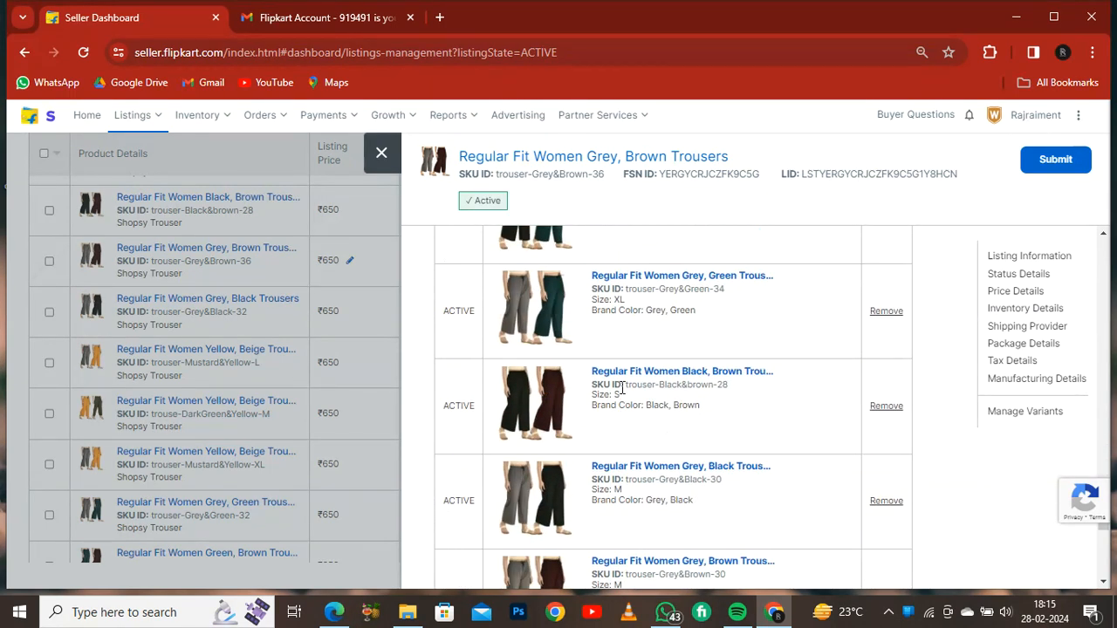
scroll(518, 404, down, 2)
scroll(518, 404, down, 5)
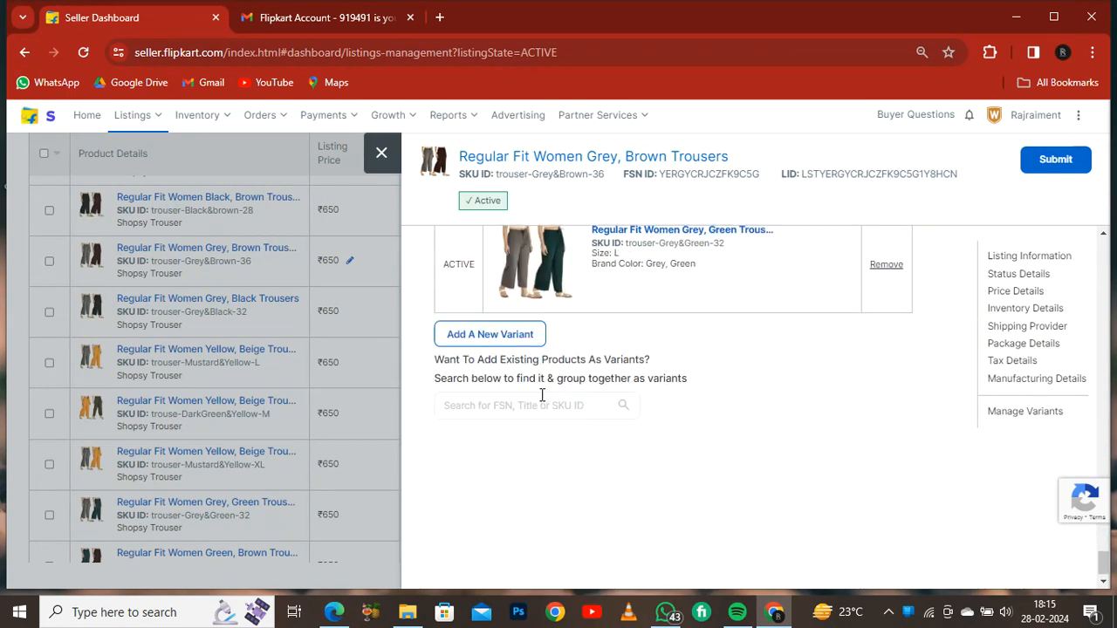
- Start adding a new variant and try creating a new brand colour named black, then close that colour form
click(483, 340)
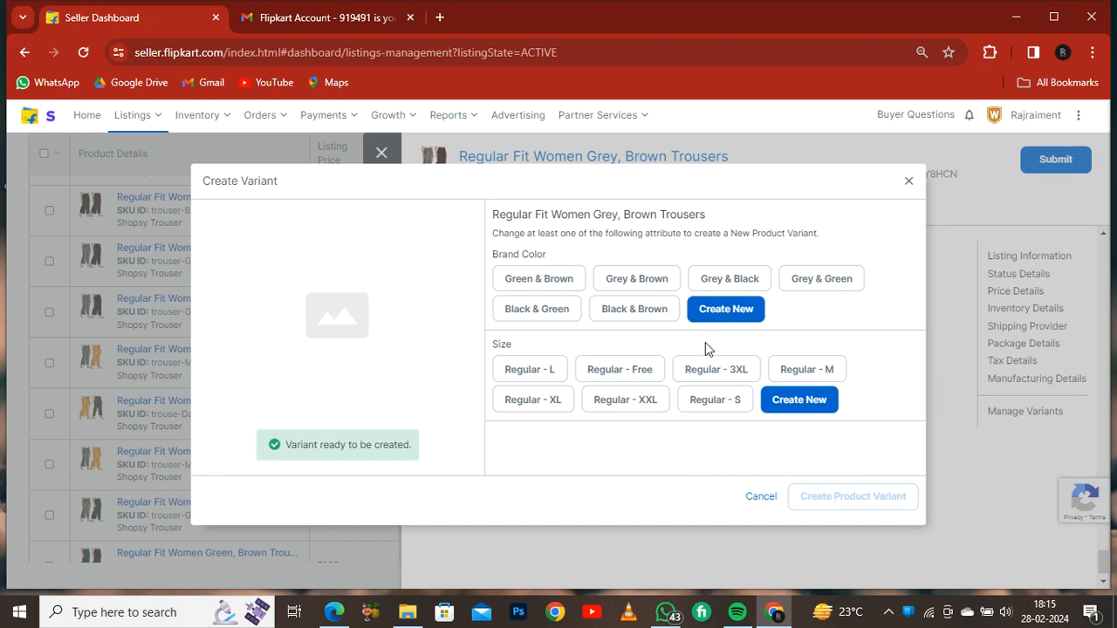
click(724, 309)
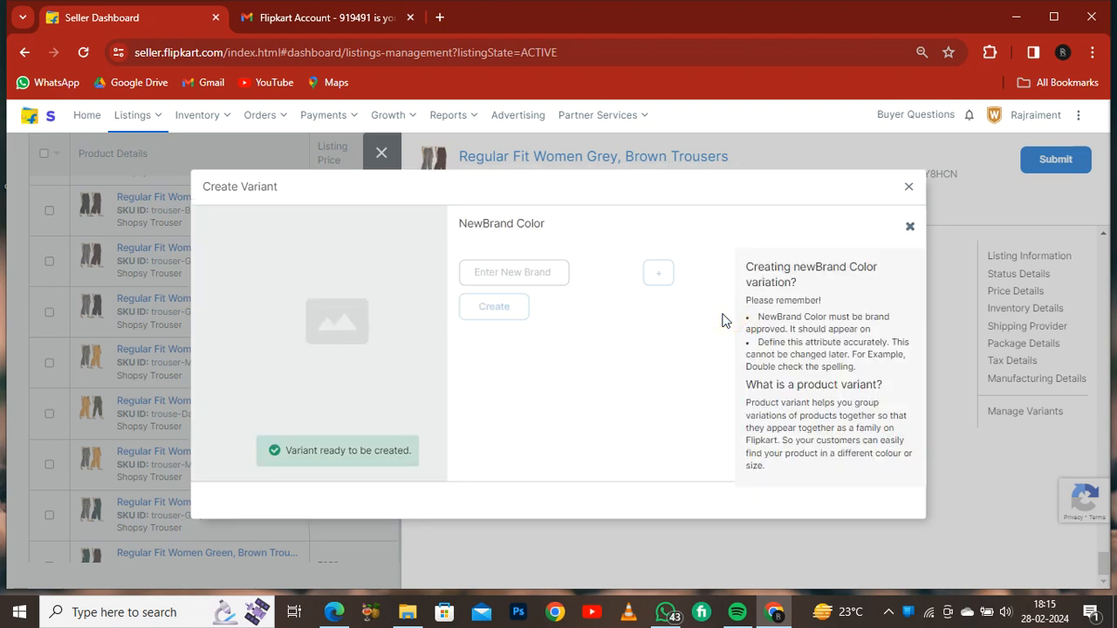
click(542, 271)
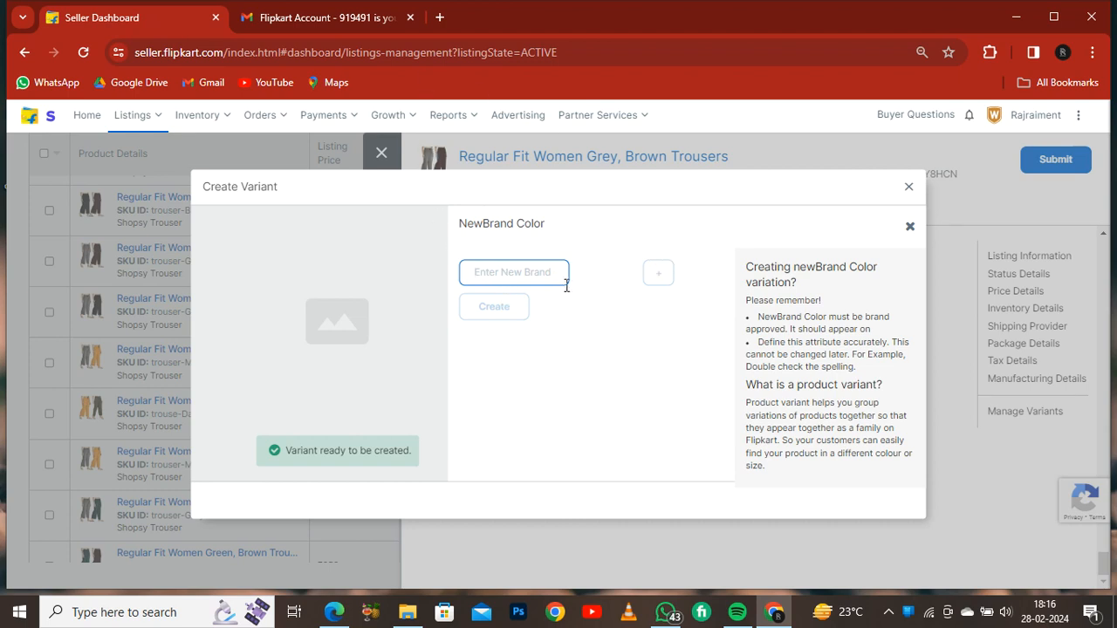
click(655, 272)
click(535, 271)
text(blac)
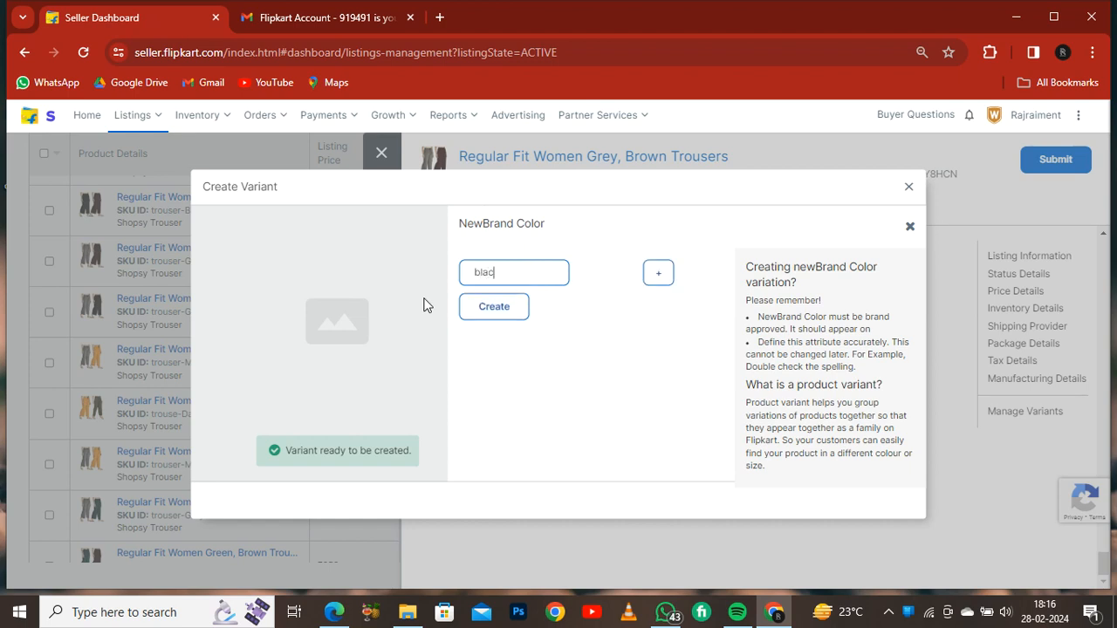
text(k)
click(660, 281)
click(485, 312)
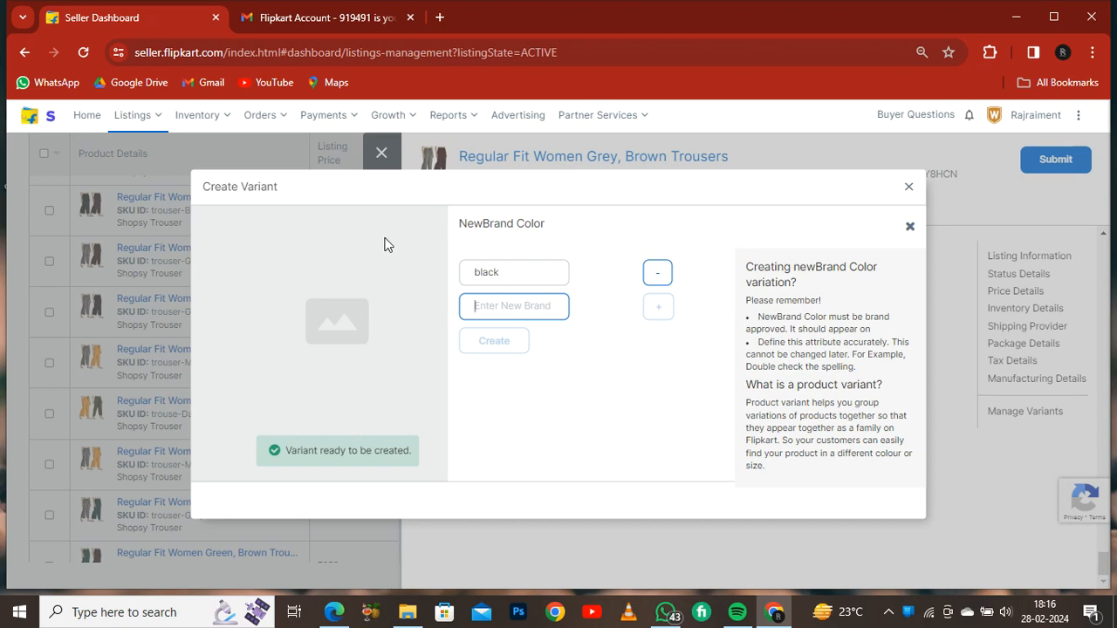
click(909, 228)
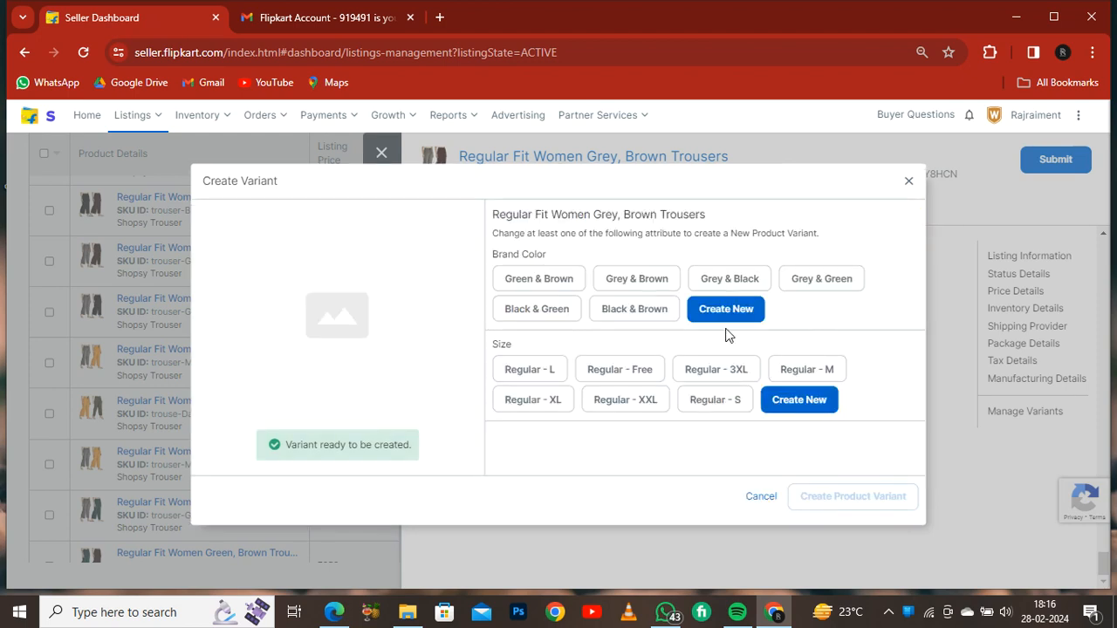
- Try a variant combining Black & Brown with size Regular - M, then close the Create Variant dialog and the edit panel
click(653, 318)
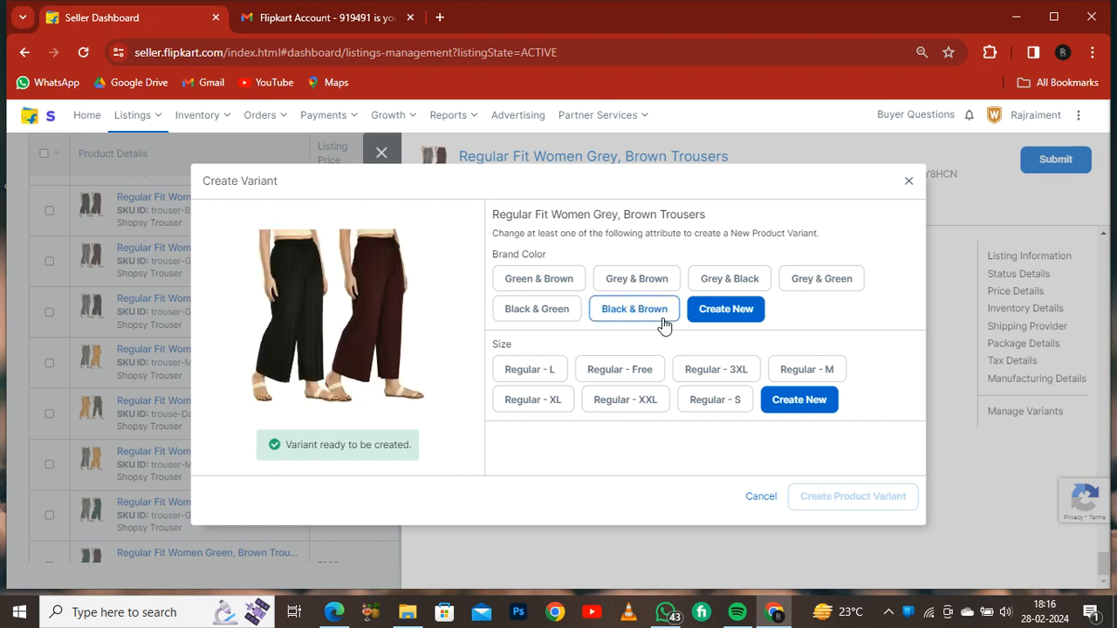
click(713, 404)
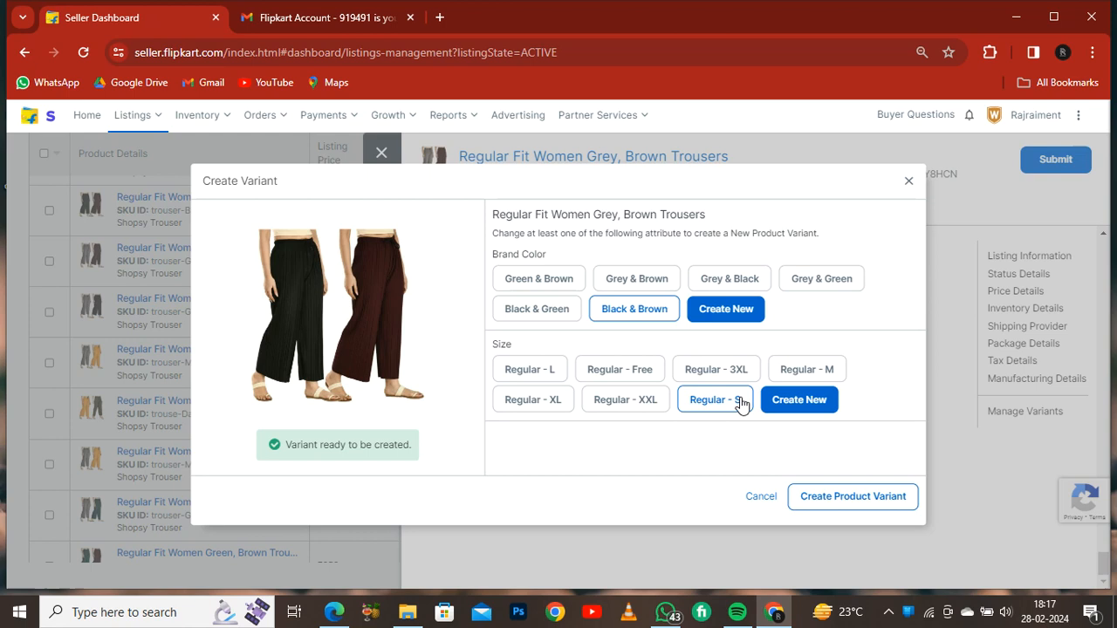
click(811, 371)
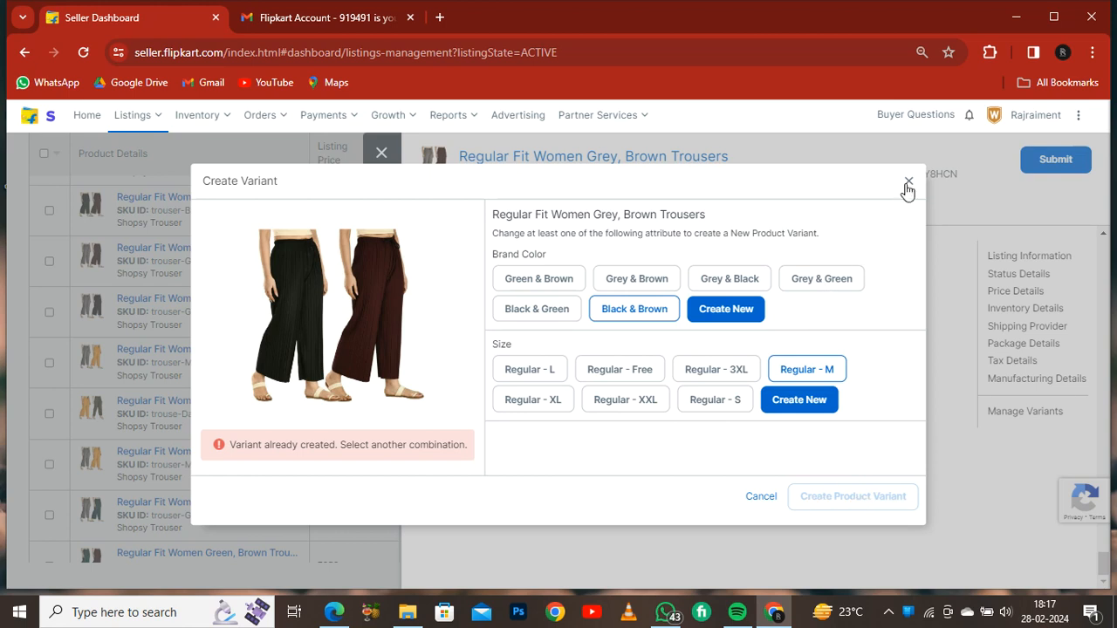
click(907, 185)
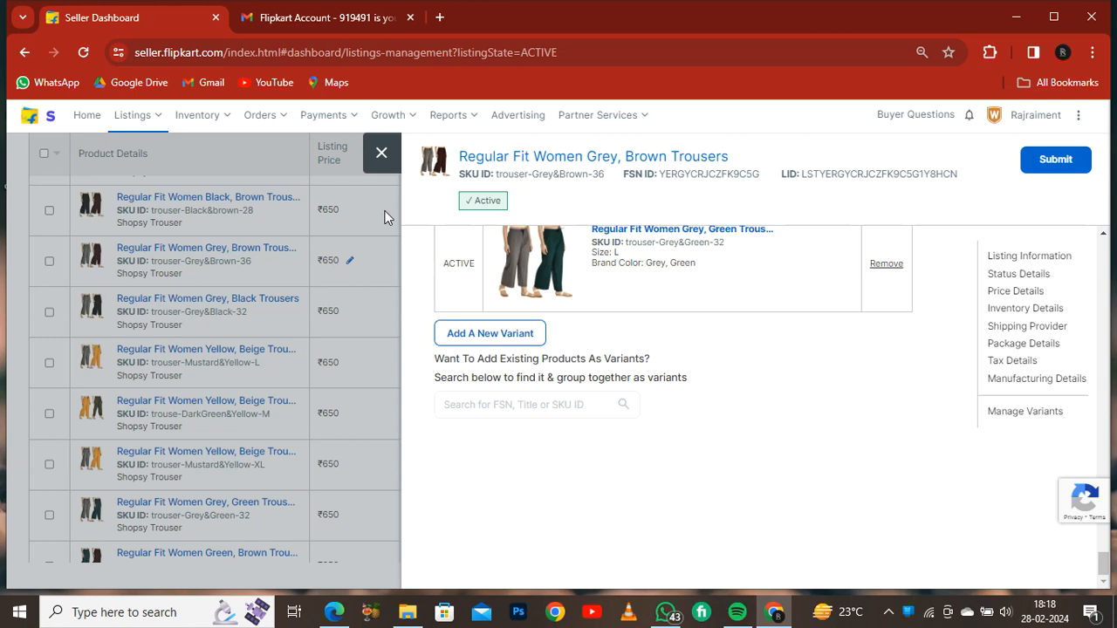
click(380, 166)
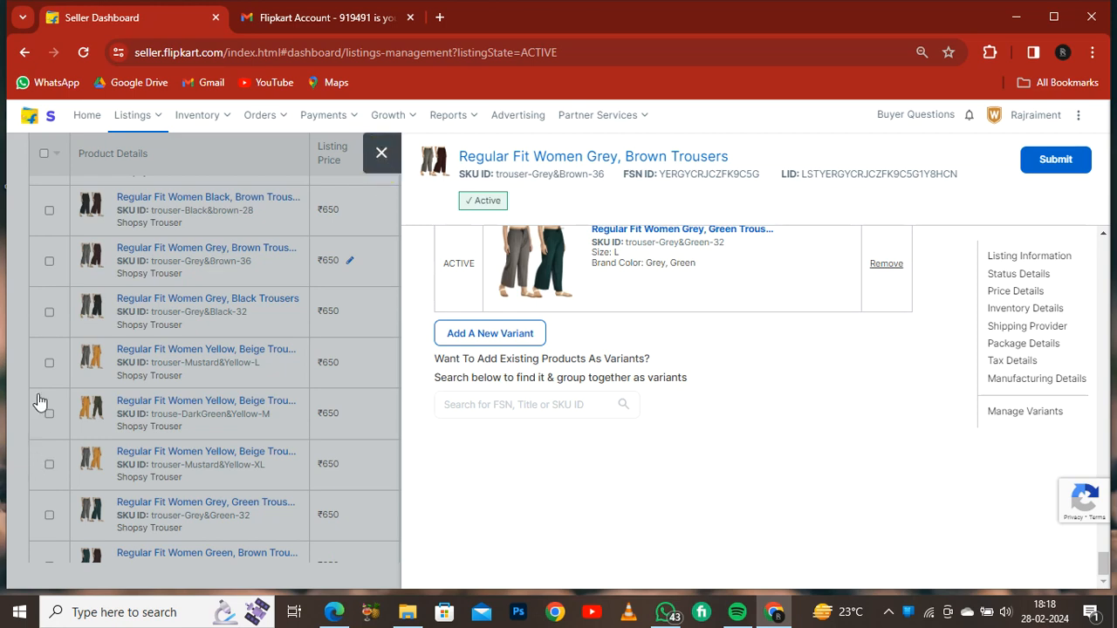